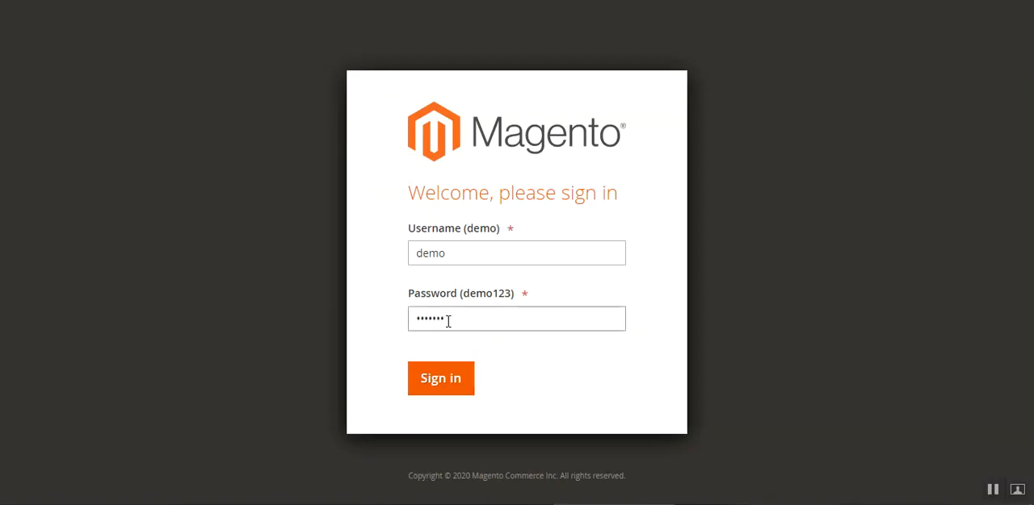
Switch to the Magento admin and open the store configuration settings.
{"action": "left_click", "coordinate": [454, 381]}
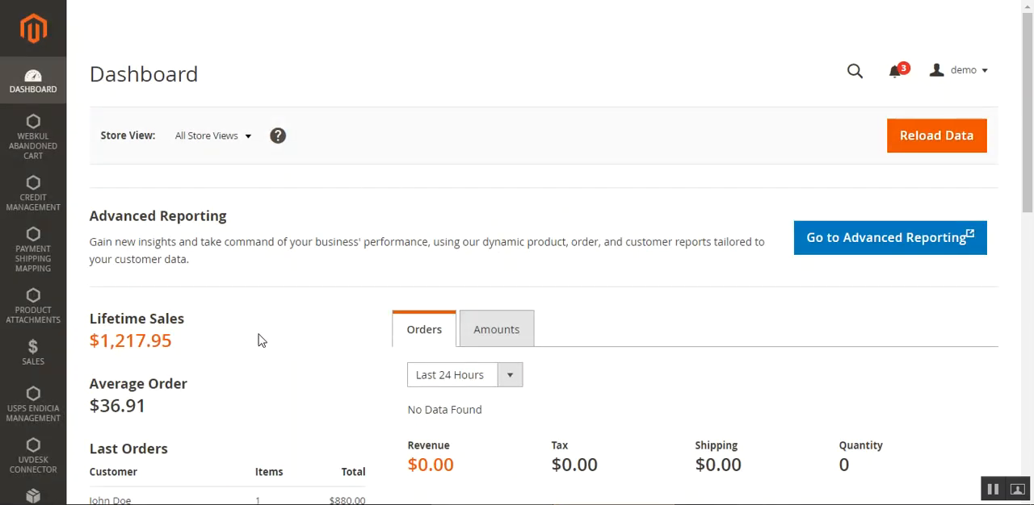
{"action": "scroll", "coordinate": [321, 224], "scroll_direction": "down", "scroll_amount": 5}
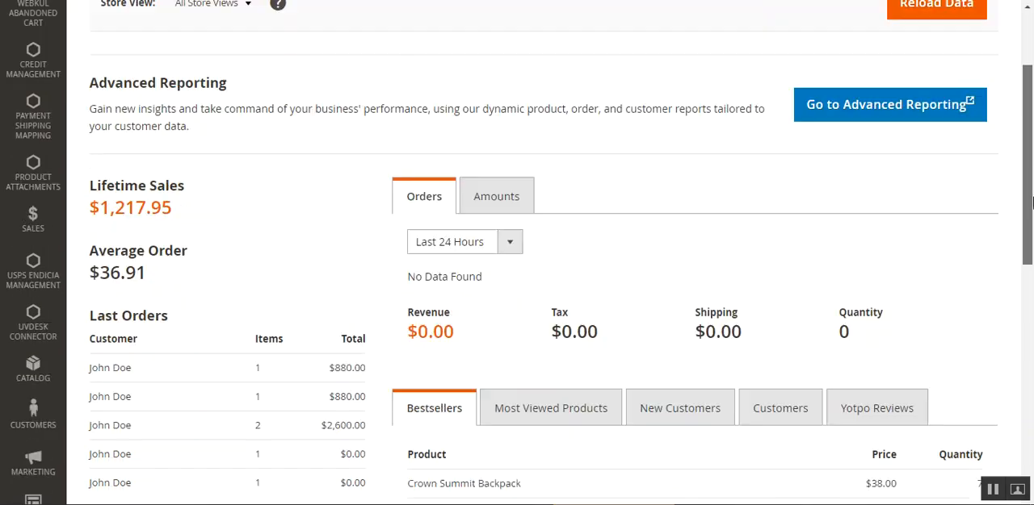
{"action": "left_click", "coordinate": [40, 432]}
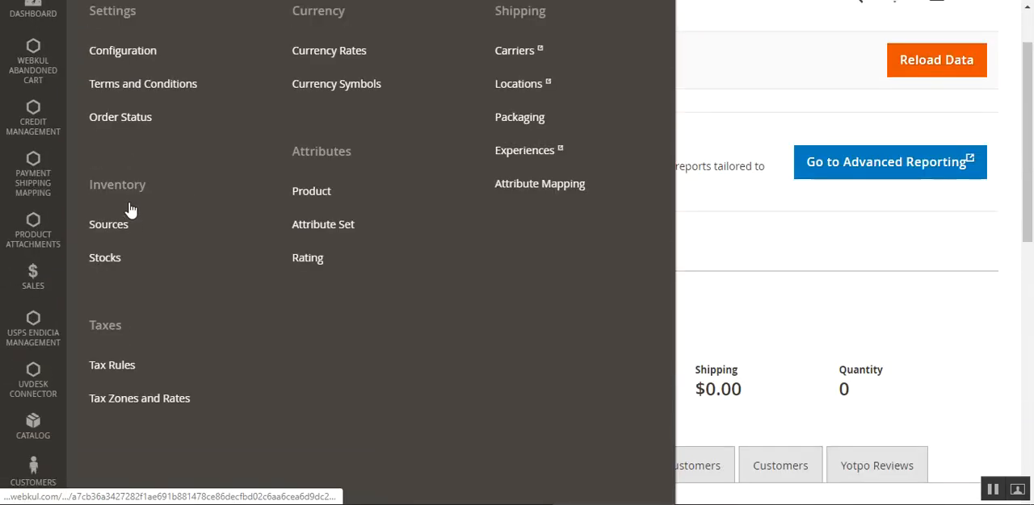
{"action": "left_click", "coordinate": [150, 130]}
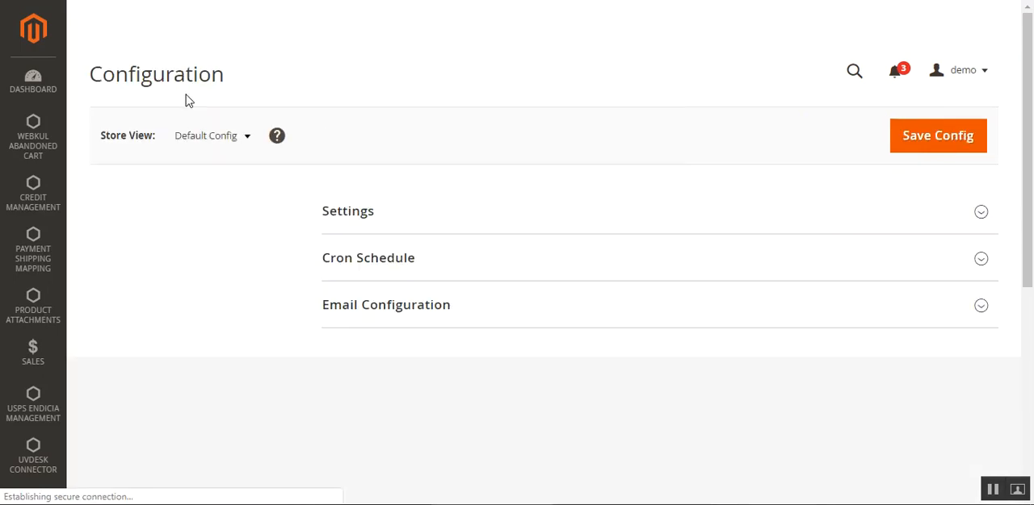
Open the Split And Merge Order settings in the Webkul section of the configuration.
{"action": "double_click", "coordinate": [169, 78]}
{"action": "left_click", "coordinate": [162, 219]}
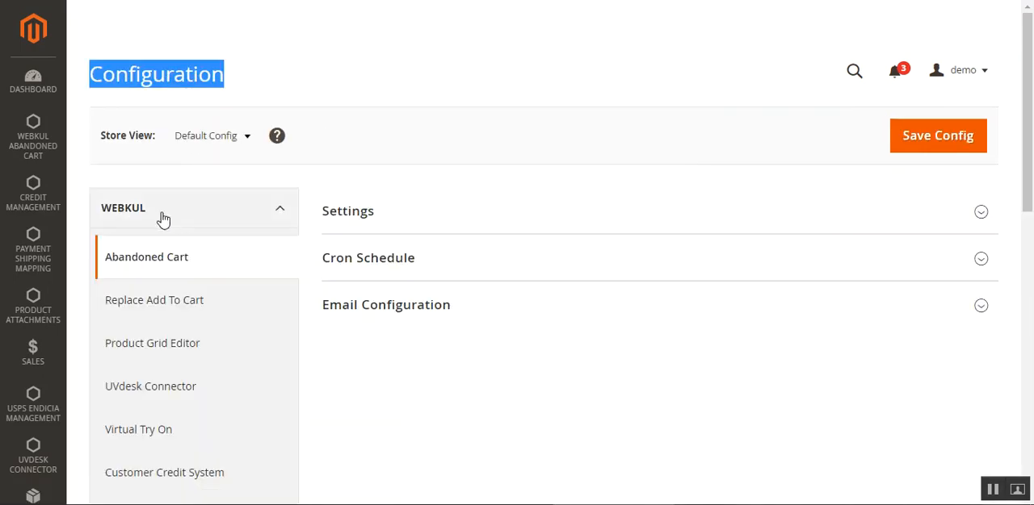
{"action": "scroll", "coordinate": [193, 311], "scroll_direction": "down", "scroll_amount": 2}
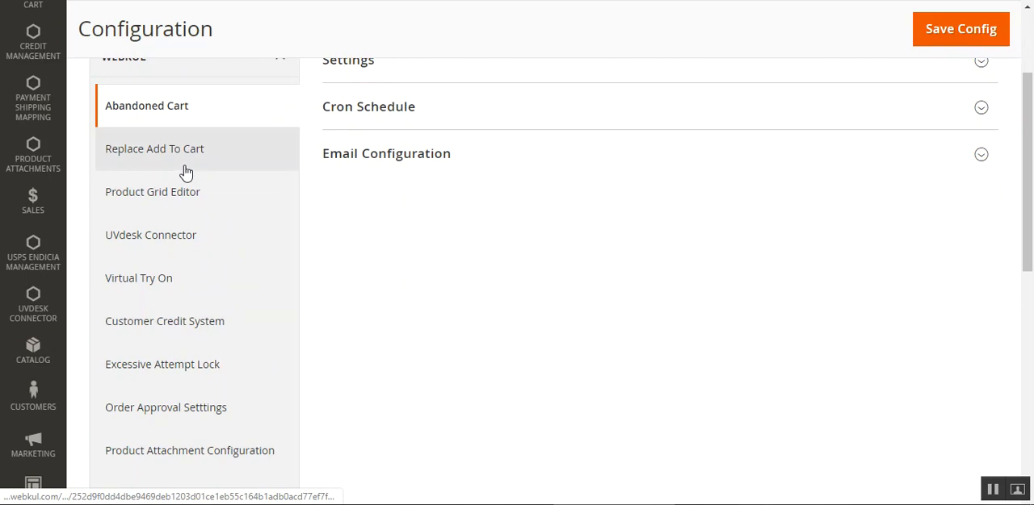
{"action": "scroll", "coordinate": [208, 395], "scroll_direction": "down", "scroll_amount": 1}
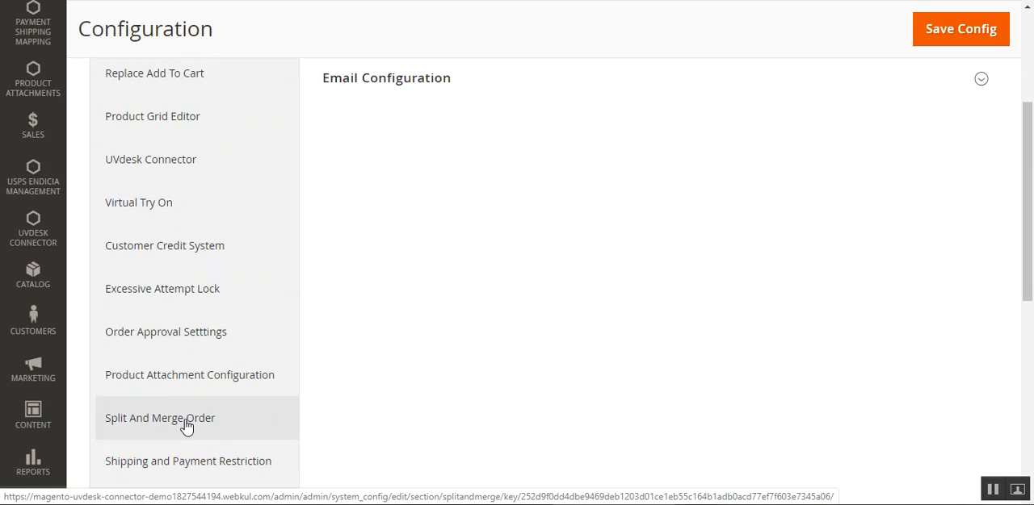
{"action": "scroll", "coordinate": [187, 428], "scroll_direction": "up", "scroll_amount": 3}
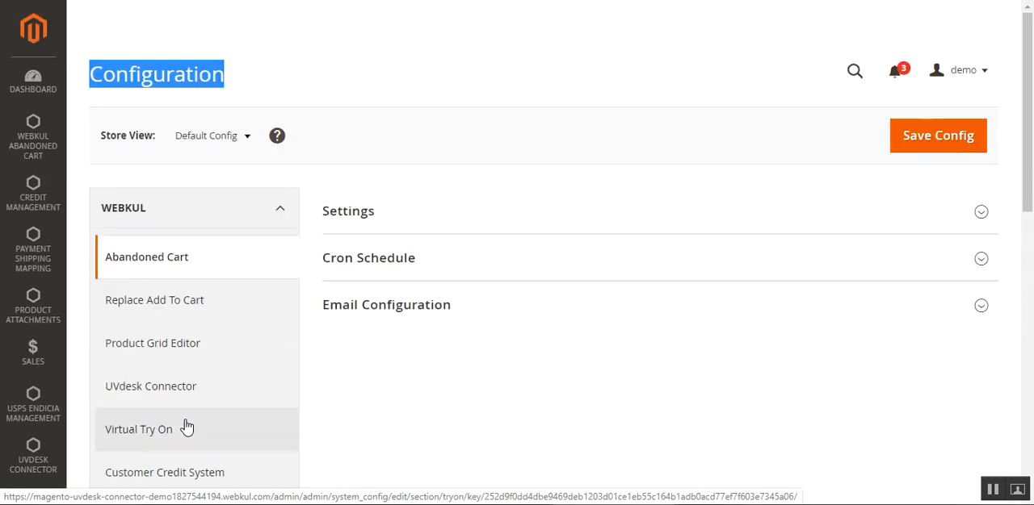
{"action": "left_click", "coordinate": [263, 84]}
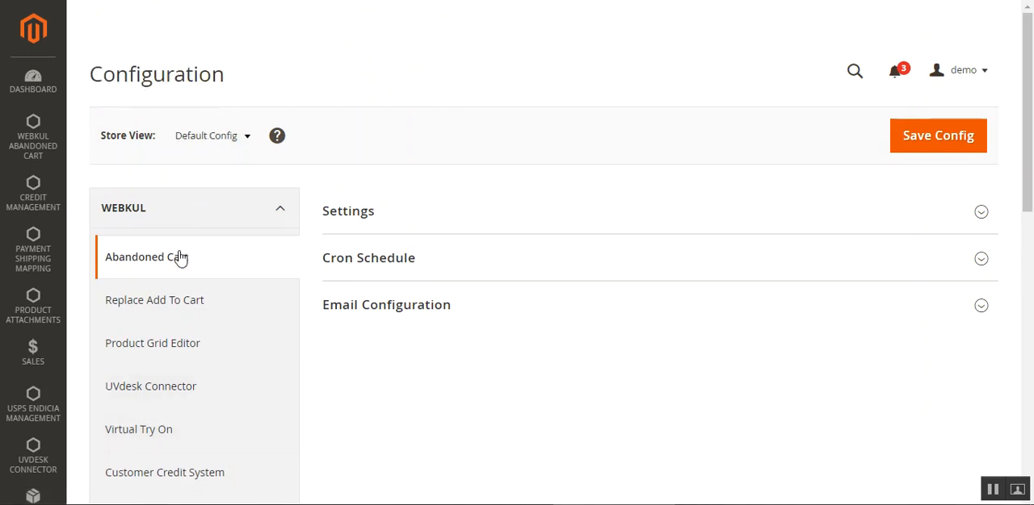
{"action": "scroll", "coordinate": [180, 263], "scroll_direction": "down", "scroll_amount": 1}
{"action": "scroll", "coordinate": [187, 378], "scroll_direction": "down", "scroll_amount": 2}
{"action": "scroll", "coordinate": [186, 378], "scroll_direction": "down", "scroll_amount": 2}
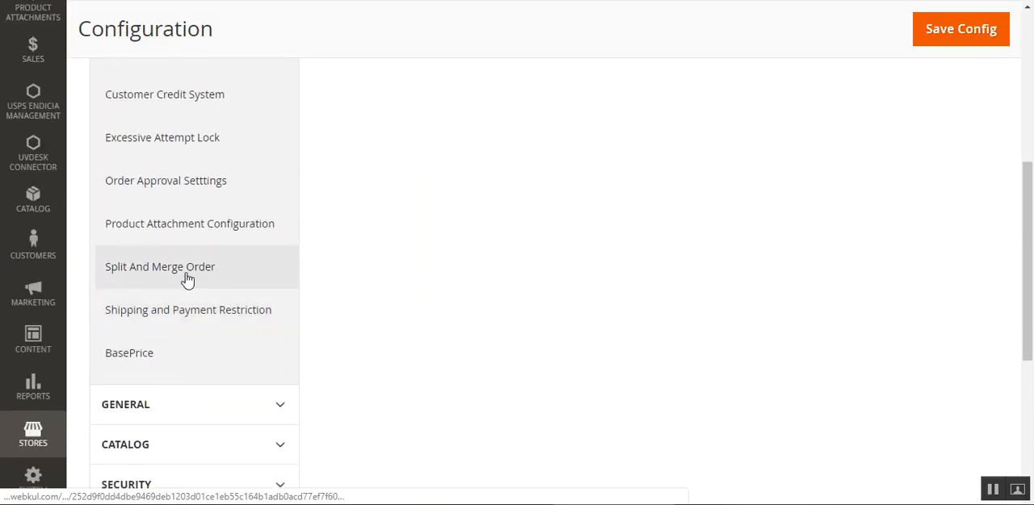
{"action": "scroll", "coordinate": [186, 283], "scroll_direction": "up", "scroll_amount": 5}
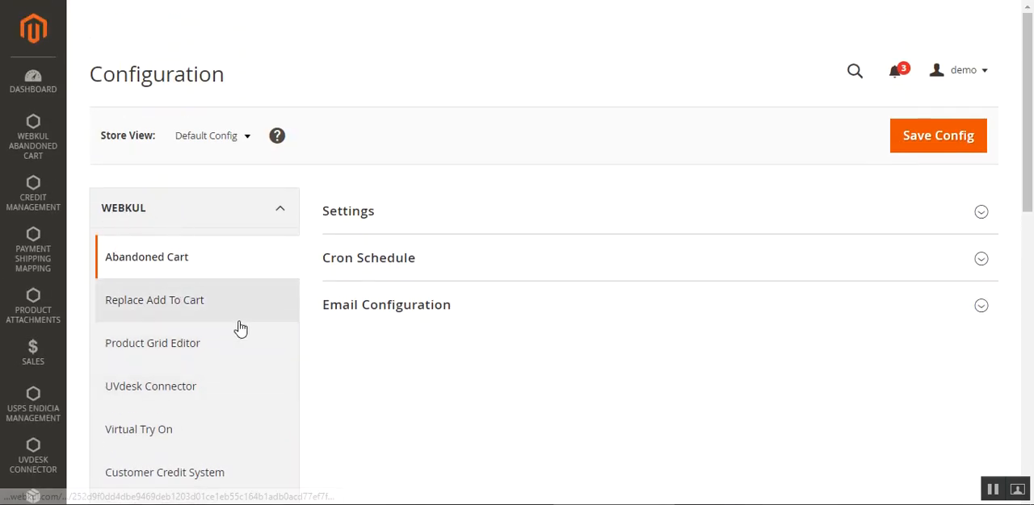
{"action": "scroll", "coordinate": [242, 327], "scroll_direction": "down", "scroll_amount": 6}
{"action": "left_click", "coordinate": [168, 202]}
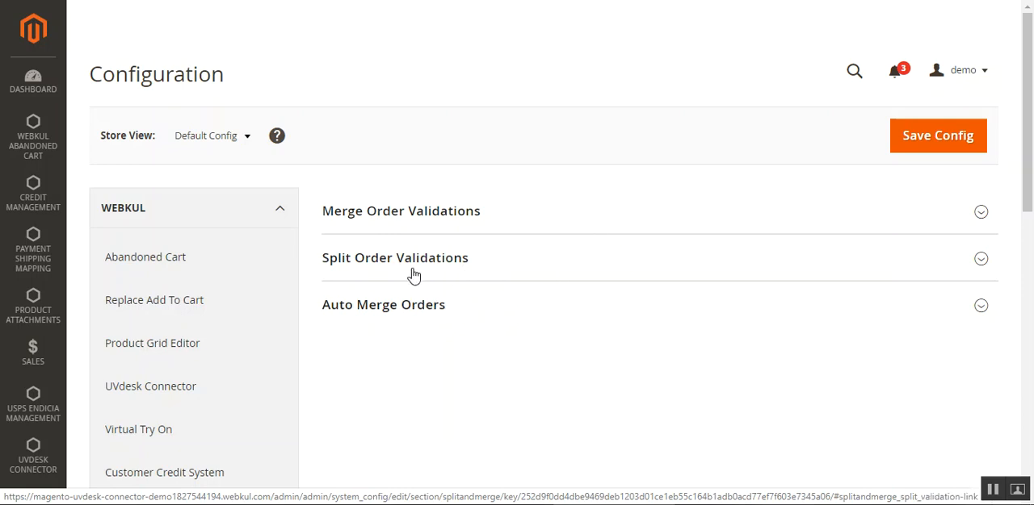
Examine the Merge Order Validations for order limits, amounts and collective weight after merge, and collapse that group again.
{"action": "left_click", "coordinate": [416, 218]}
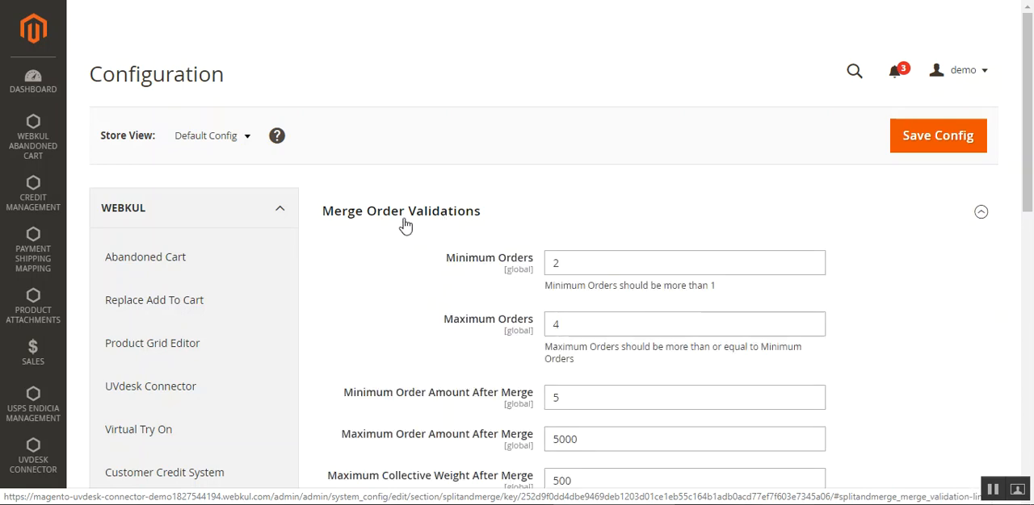
{"action": "scroll", "coordinate": [584, 266], "scroll_direction": "down", "scroll_amount": 3}
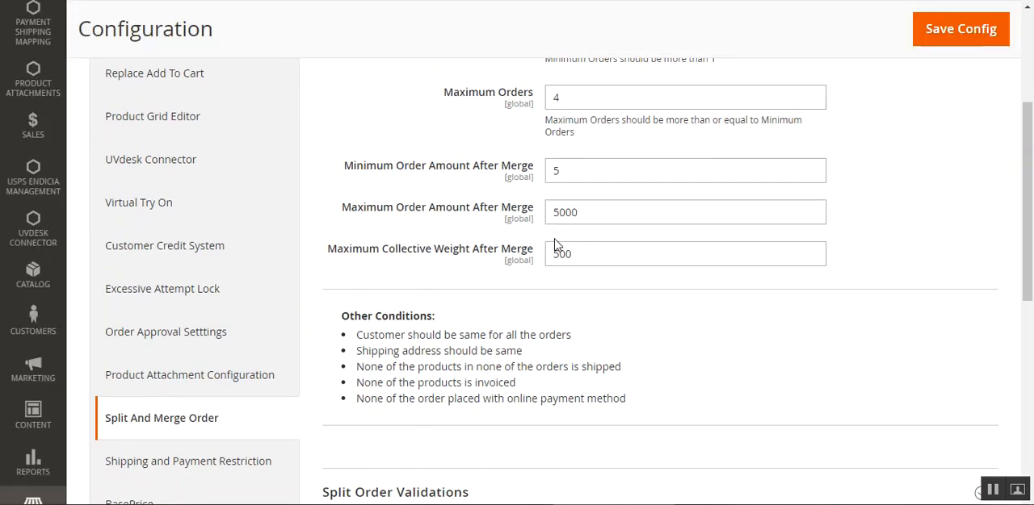
{"action": "scroll", "coordinate": [1018, 167], "scroll_direction": "up", "scroll_amount": 1}
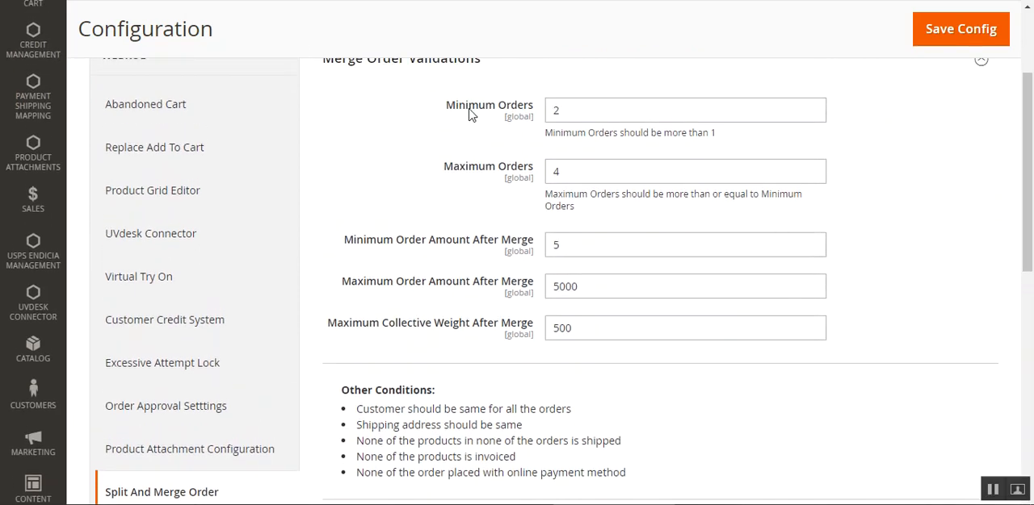
{"action": "left_click", "coordinate": [593, 105]}
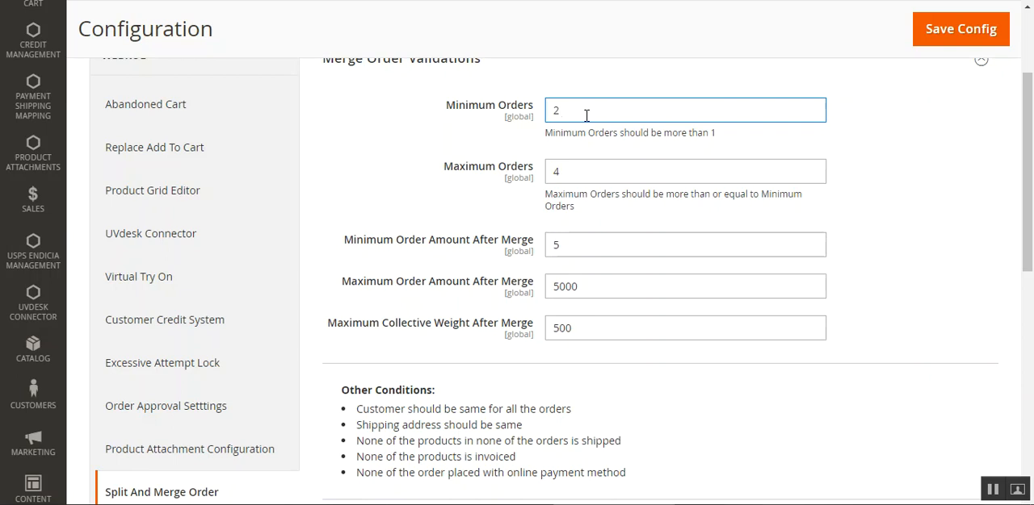
{"action": "left_click", "coordinate": [608, 170]}
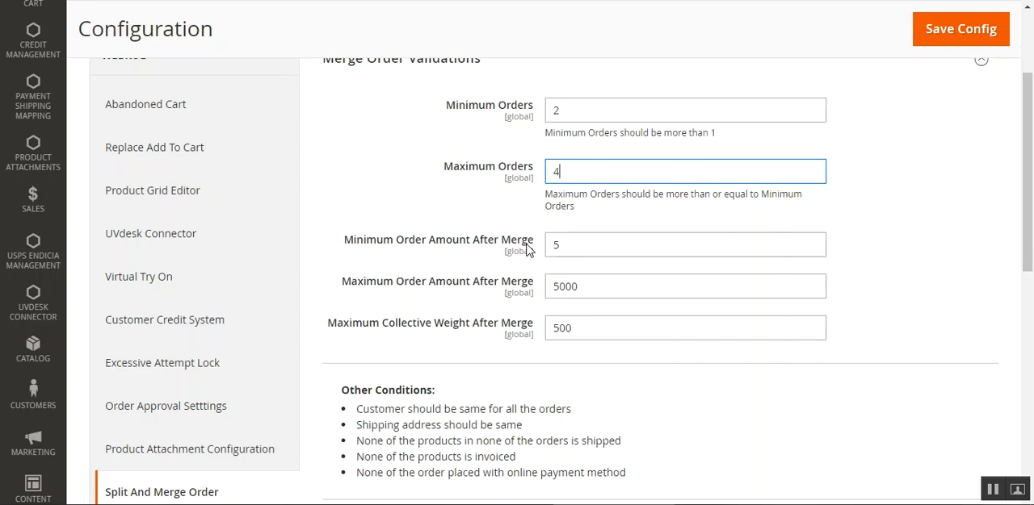
{"action": "left_click", "coordinate": [626, 247]}
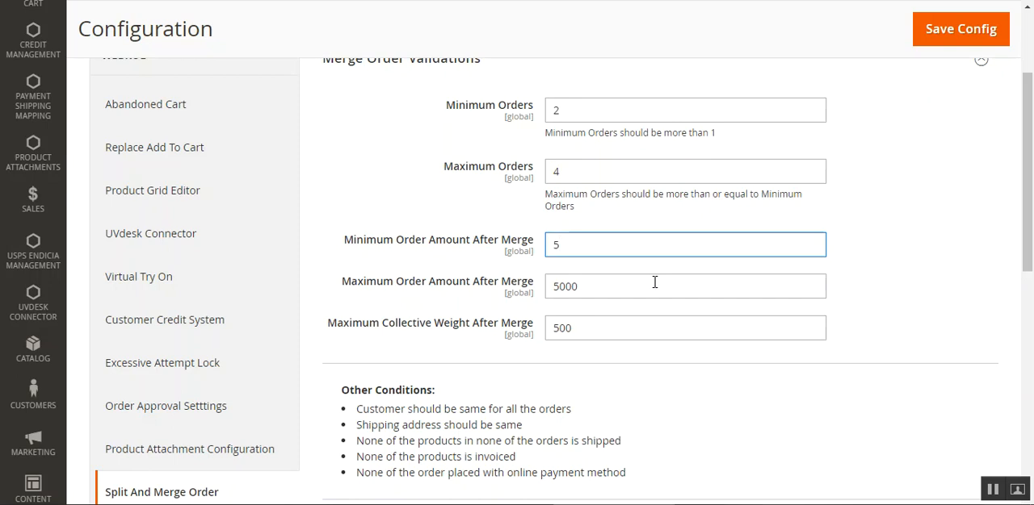
{"action": "left_click_drag", "start_coordinate": [1019, 210], "coordinate": [1025, 232]}
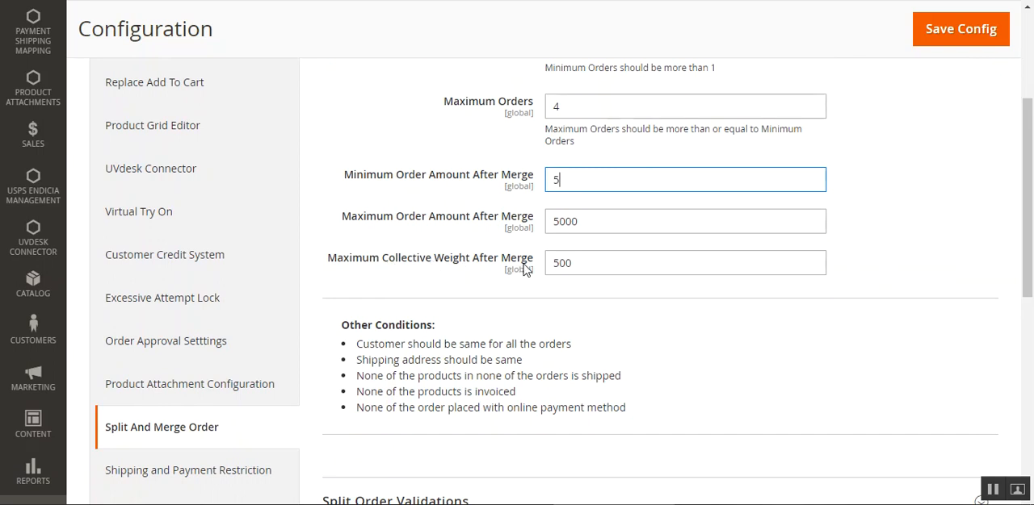
{"action": "left_click", "coordinate": [602, 270]}
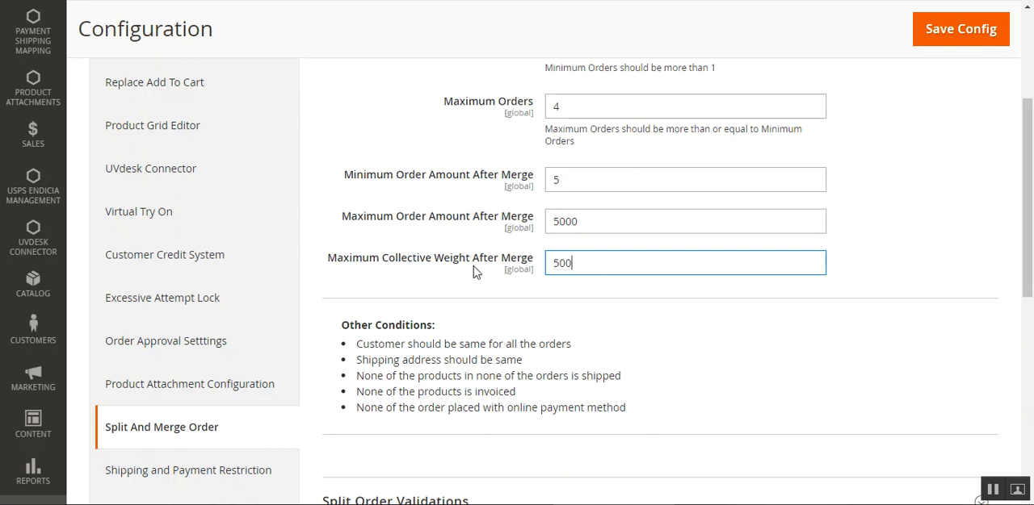
{"action": "scroll", "coordinate": [504, 271], "scroll_direction": "up", "scroll_amount": 3}
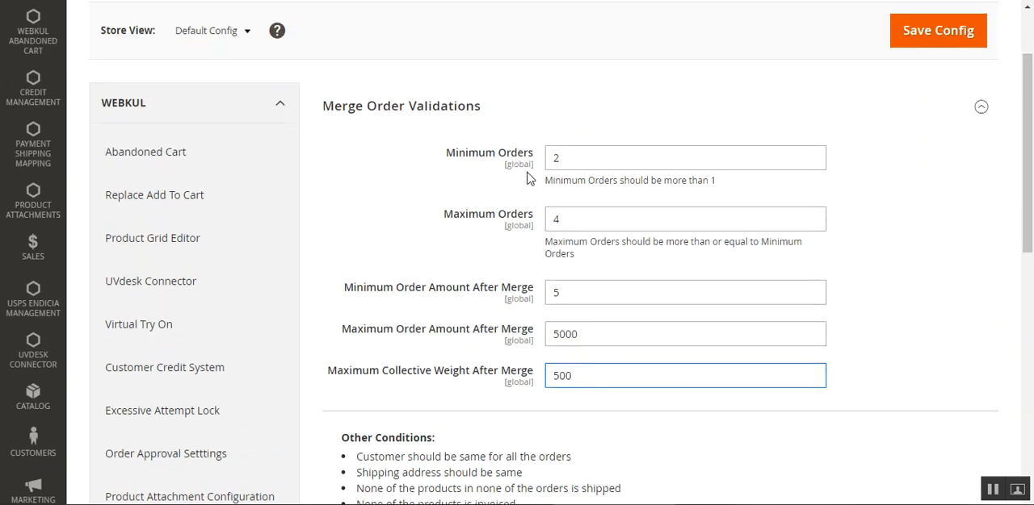
{"action": "left_click", "coordinate": [406, 109]}
Examine the Split Order Validations for minimum product quantity and minimum order price, and collapse that group again.
{"action": "left_click", "coordinate": [408, 155]}
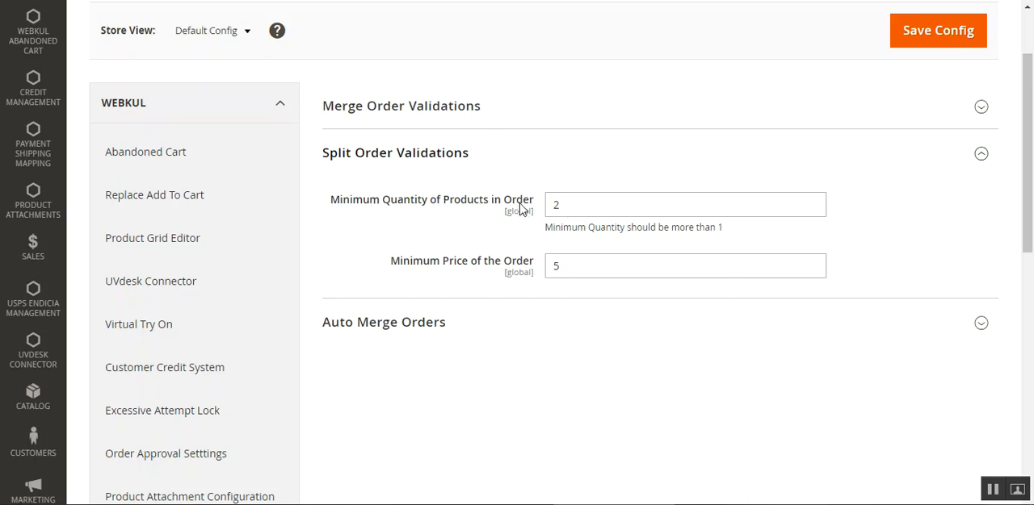
{"action": "left_click", "coordinate": [602, 207]}
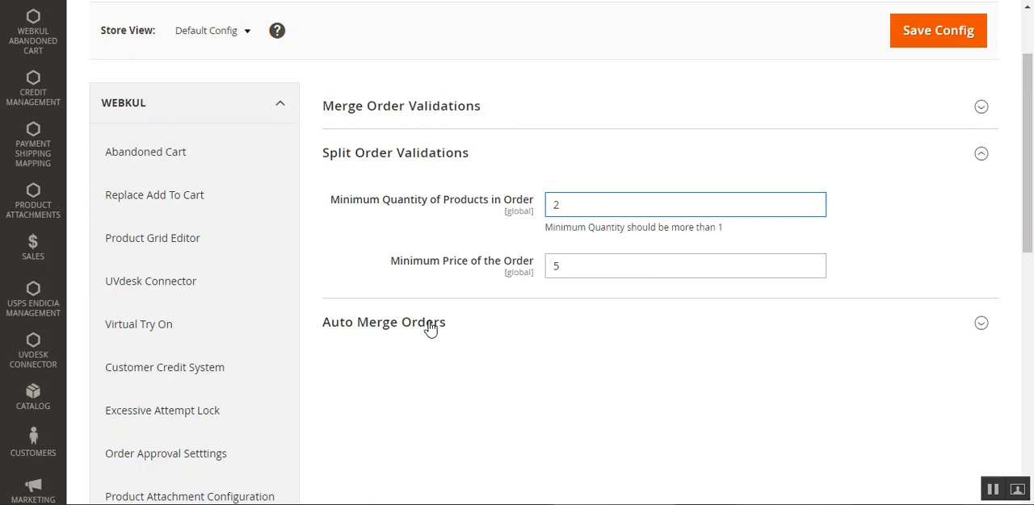
{"action": "left_click", "coordinate": [361, 155]}
Under Auto Merge Orders, set Enable Auto Merge to Yes and Shipping Charge Calculation to Set Custom Shipping.
{"action": "left_click", "coordinate": [363, 208]}
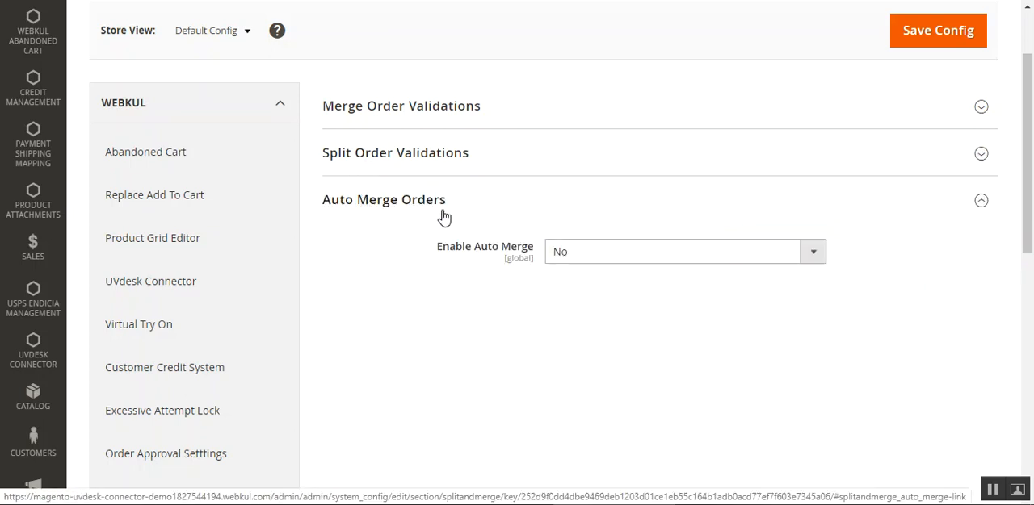
{"action": "left_click", "coordinate": [588, 257]}
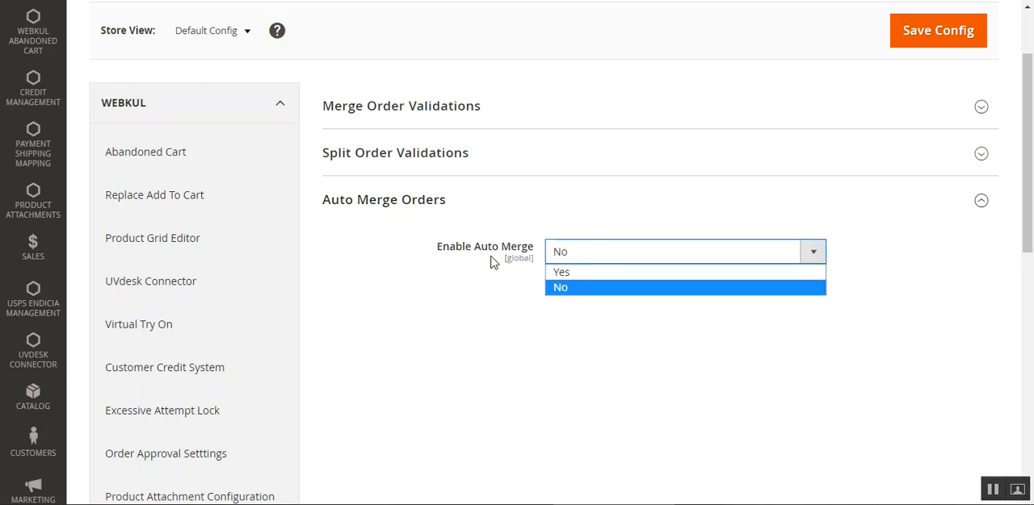
{"action": "left_click", "coordinate": [565, 273]}
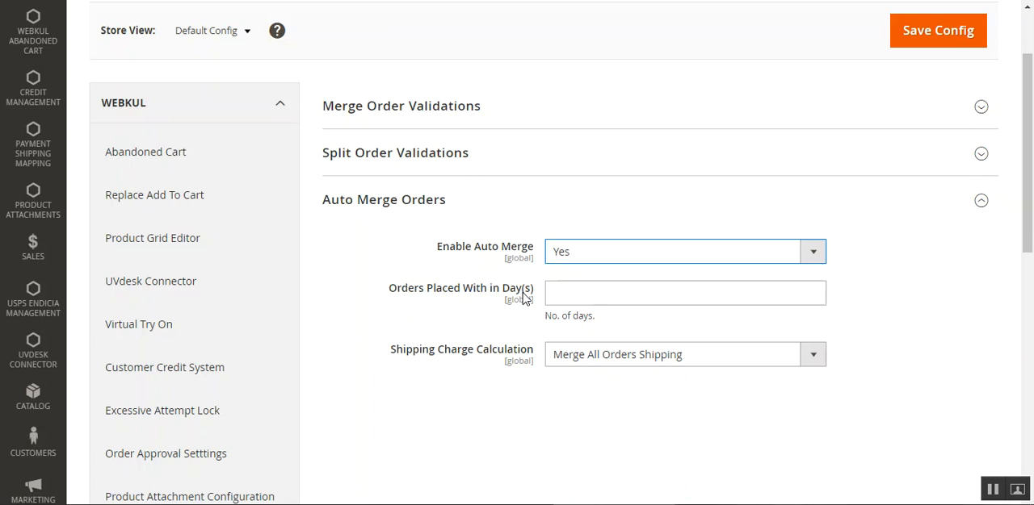
{"action": "left_click", "coordinate": [597, 292]}
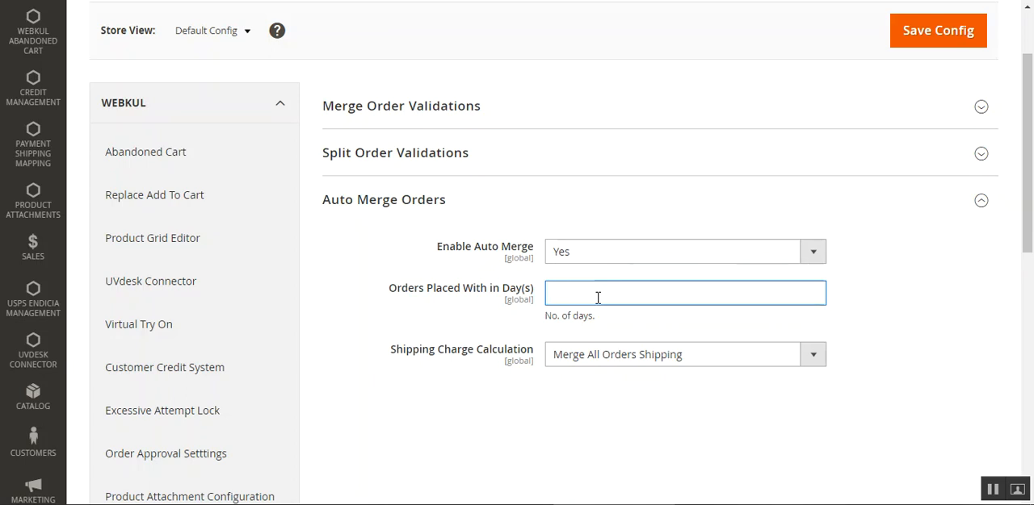
{"action": "left_click", "coordinate": [811, 357]}
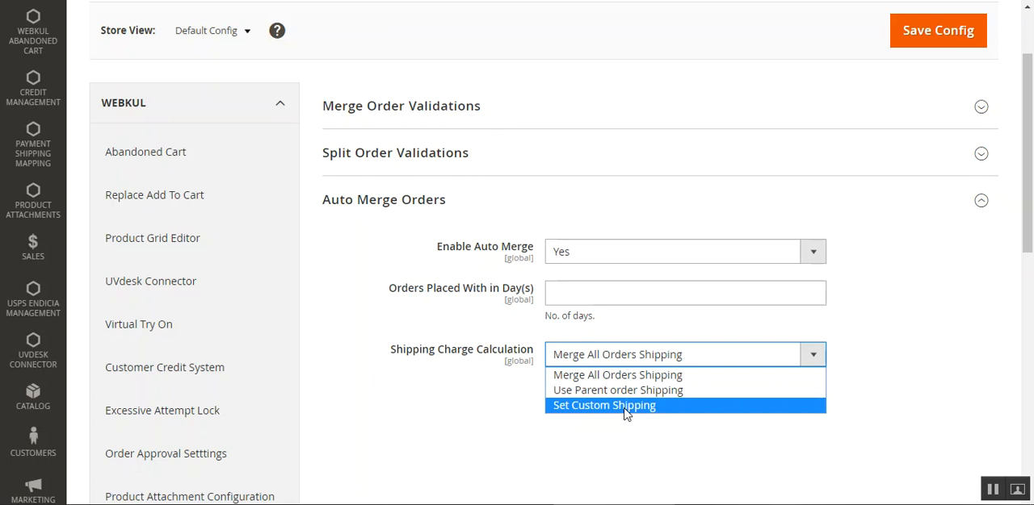
{"action": "left_click", "coordinate": [588, 409]}
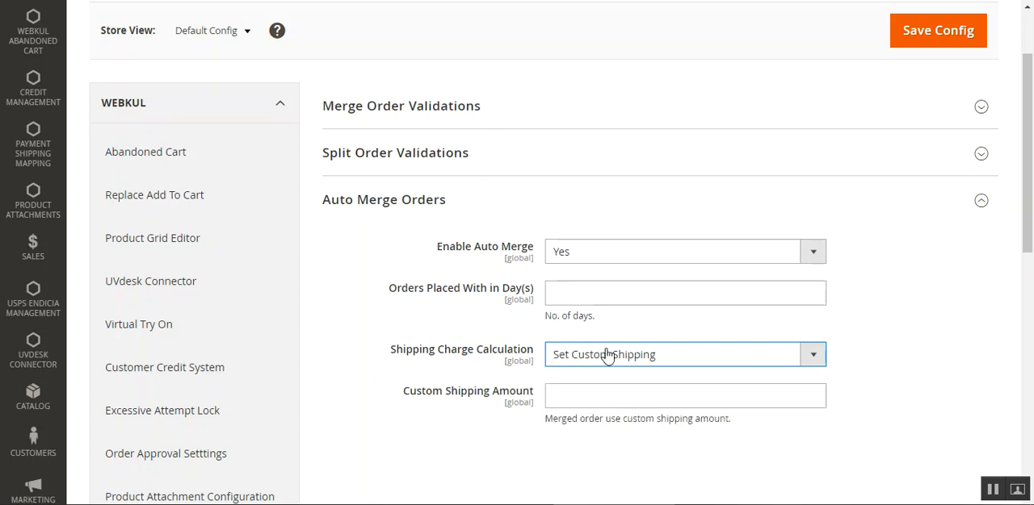
{"action": "left_click", "coordinate": [585, 391]}
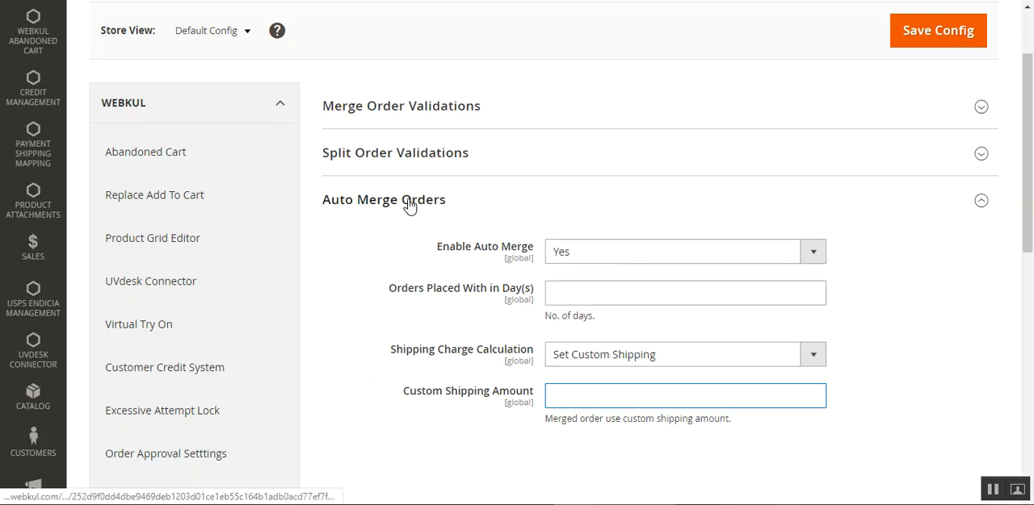
Collapse all validation and auto merge groups and try to save the Split And Merge Order configuration.
{"action": "left_click", "coordinate": [430, 162]}
{"action": "left_click", "coordinate": [430, 110]}
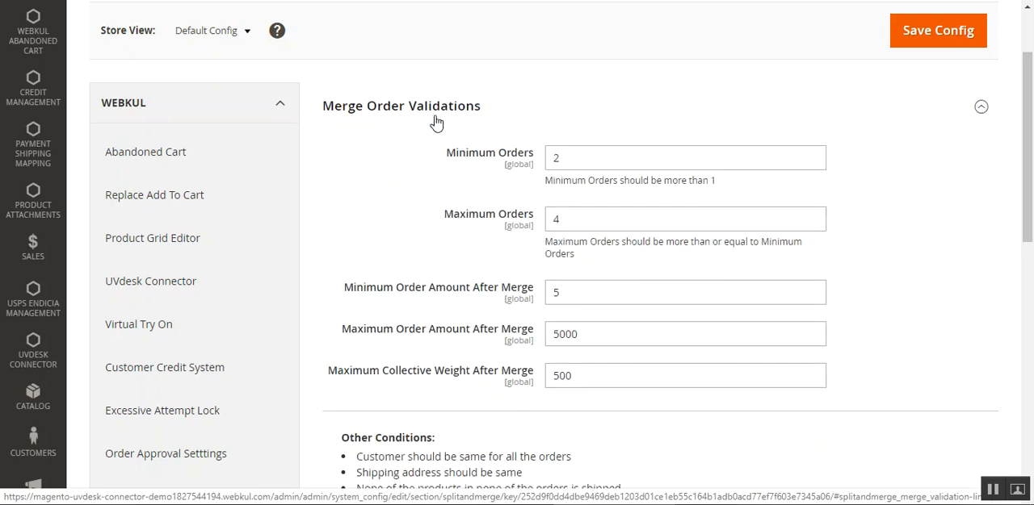
{"action": "left_click", "coordinate": [444, 110]}
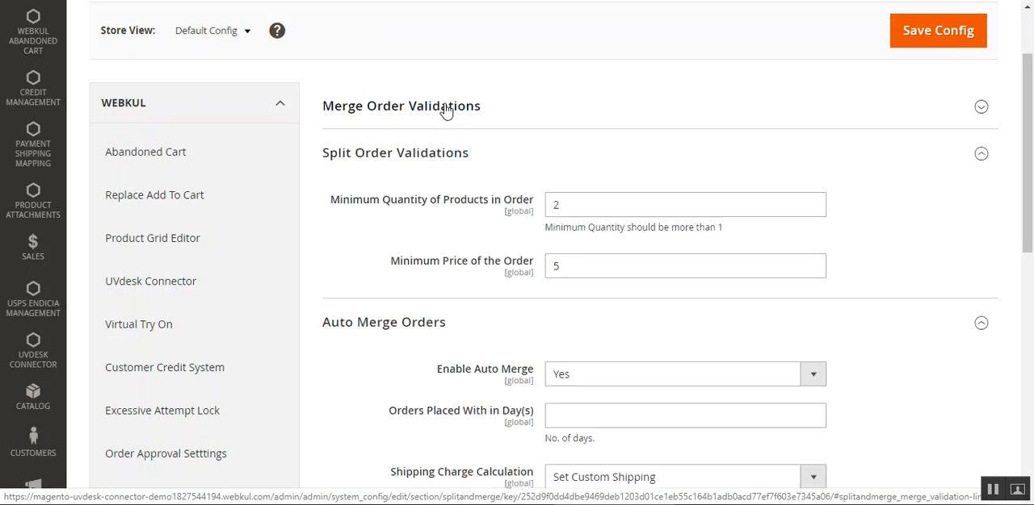
{"action": "left_click", "coordinate": [352, 316]}
{"action": "left_click", "coordinate": [373, 153]}
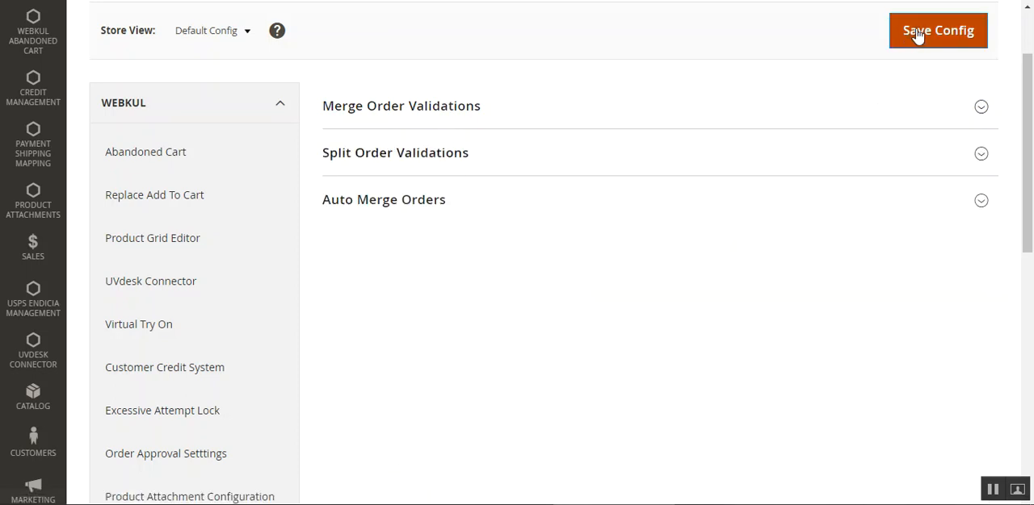
{"action": "scroll", "coordinate": [850, 117], "scroll_direction": "up", "scroll_amount": 2}
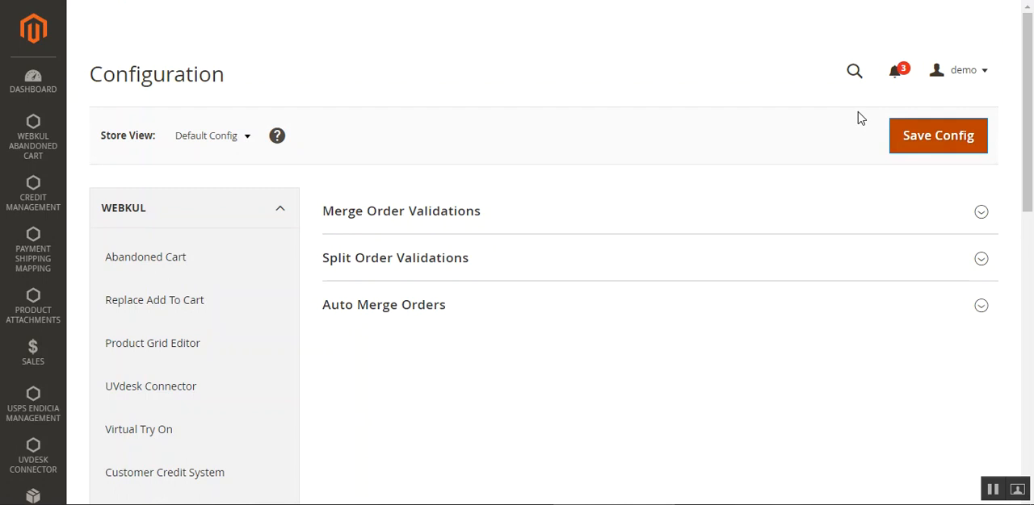
{"action": "left_click", "coordinate": [927, 144]}
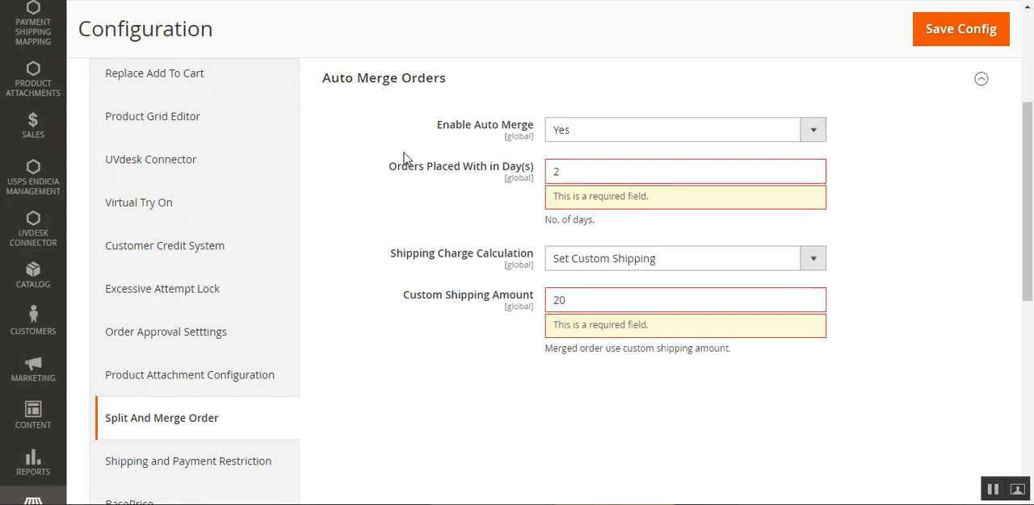
Save the Auto Merge Orders configuration with orders placed within 2 days and a custom shipping amount of 20.
{"action": "double_click", "coordinate": [442, 167]}
{"action": "left_click_drag", "start_coordinate": [426, 296], "coordinate": [523, 311]}
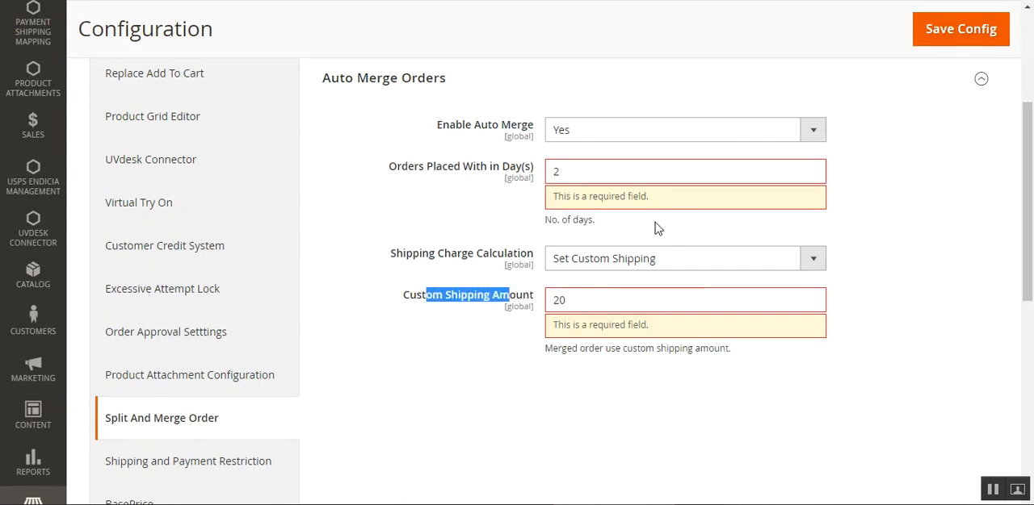
{"action": "left_click_drag", "start_coordinate": [1020, 213], "coordinate": [1030, 141]}
{"action": "left_click", "coordinate": [964, 210]}
{"action": "left_click", "coordinate": [936, 98]}
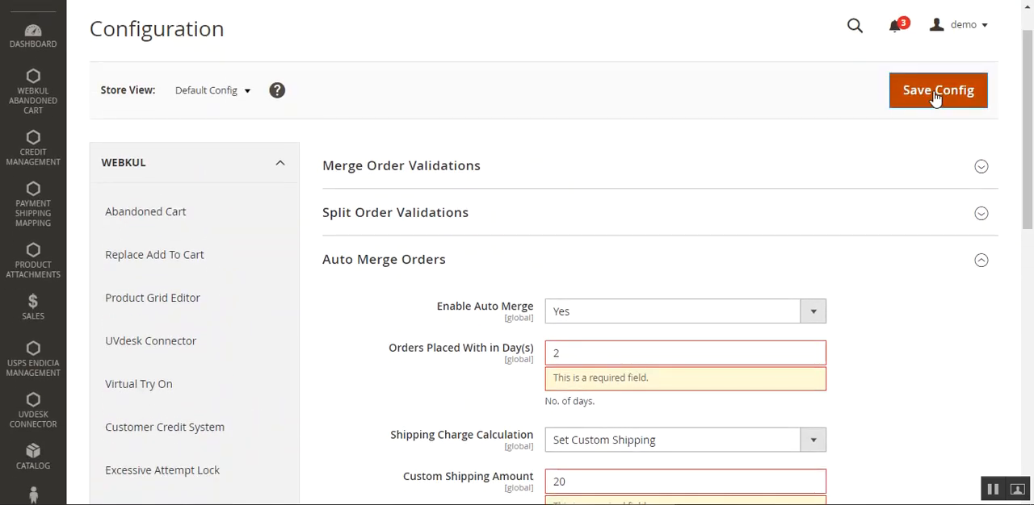
{"action": "left_click", "coordinate": [936, 97]}
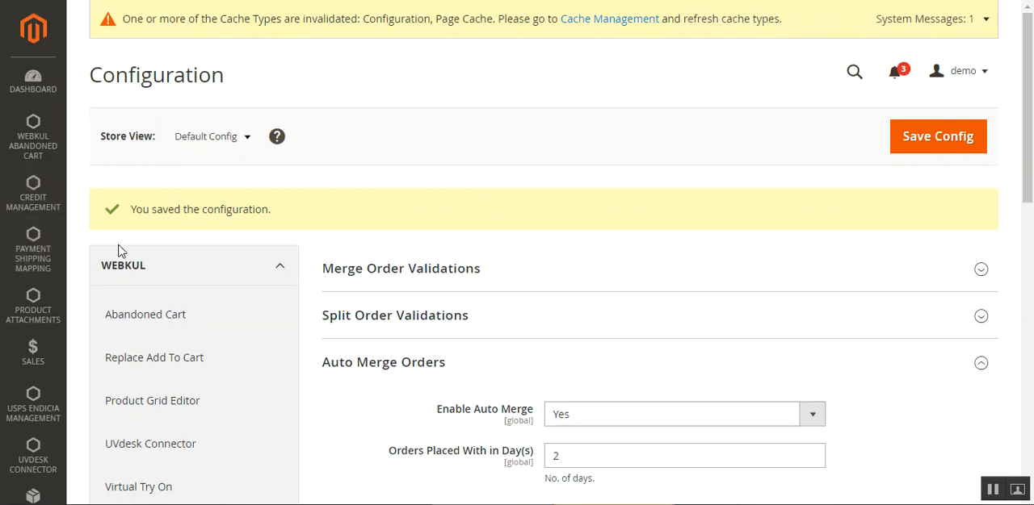
Open the sales orders list, select the newest pending order and run the Split action on it.
{"action": "left_click", "coordinate": [32, 349]}
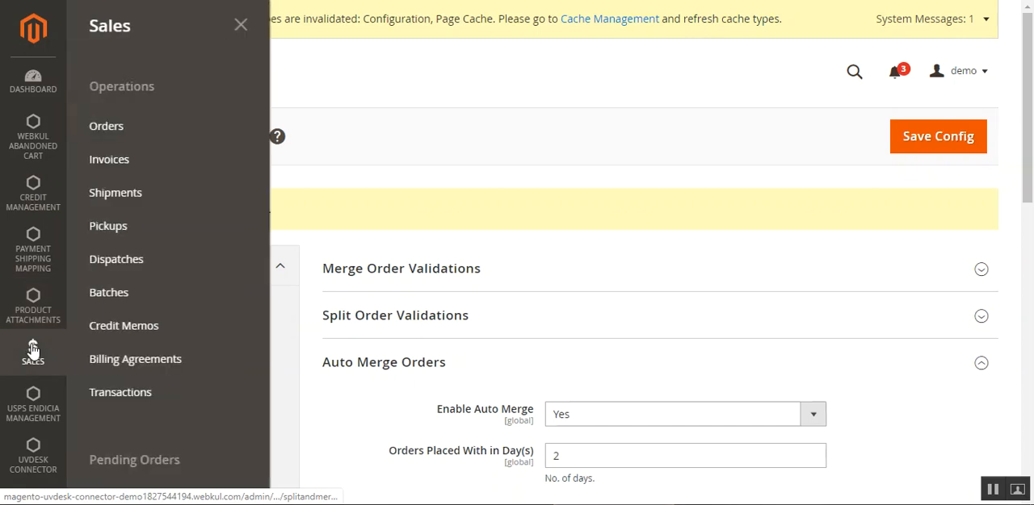
{"action": "left_click", "coordinate": [130, 128]}
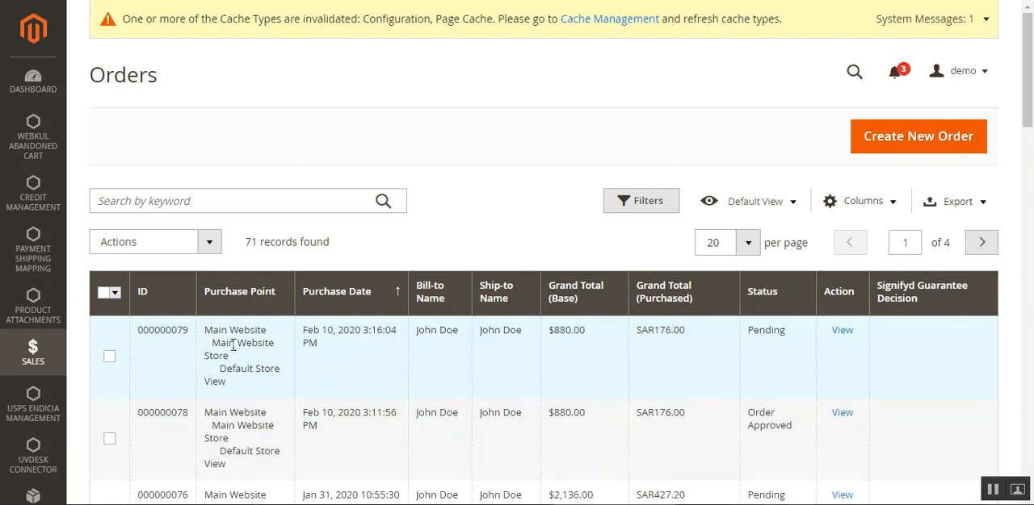
{"action": "left_click", "coordinate": [110, 357]}
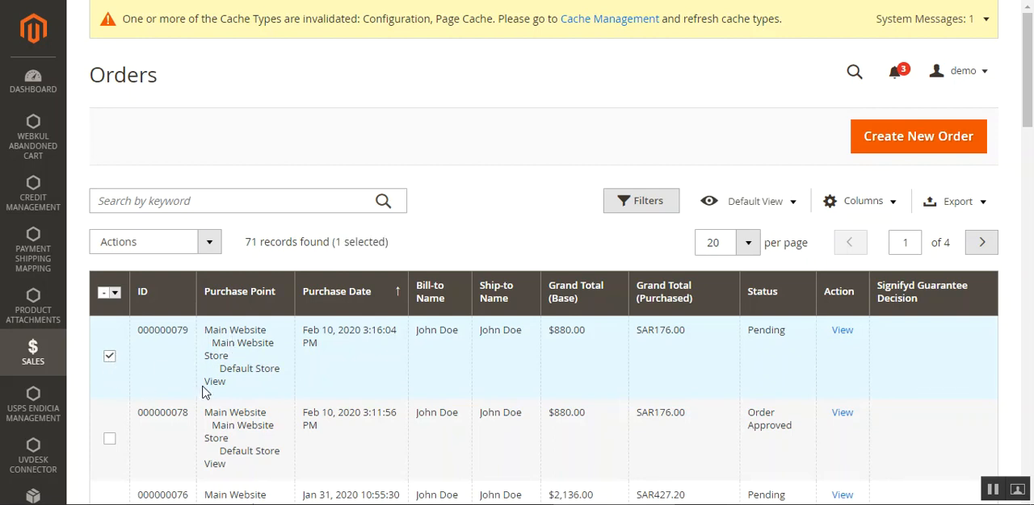
{"action": "left_click", "coordinate": [209, 244]}
{"action": "scroll", "coordinate": [180, 363], "scroll_direction": "down", "scroll_amount": 3}
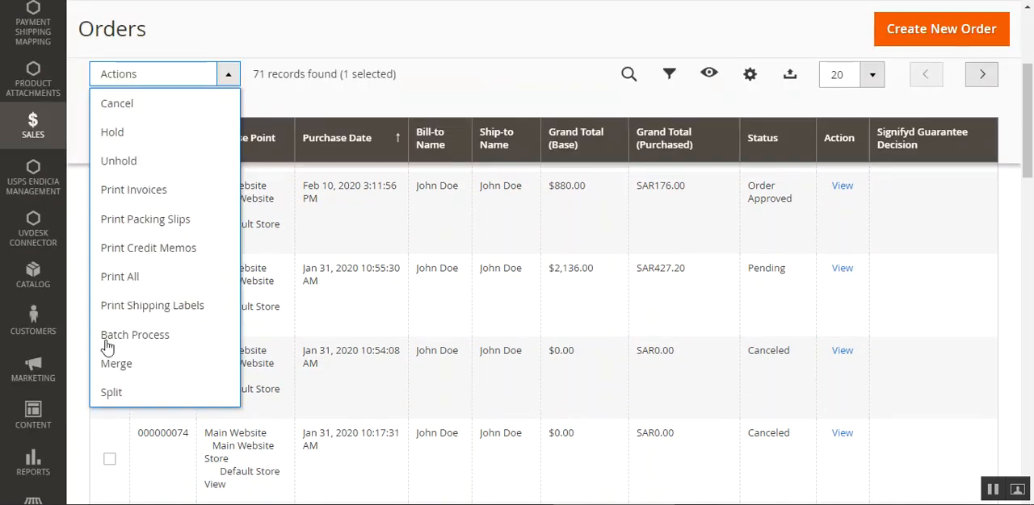
{"action": "left_click", "coordinate": [131, 394]}
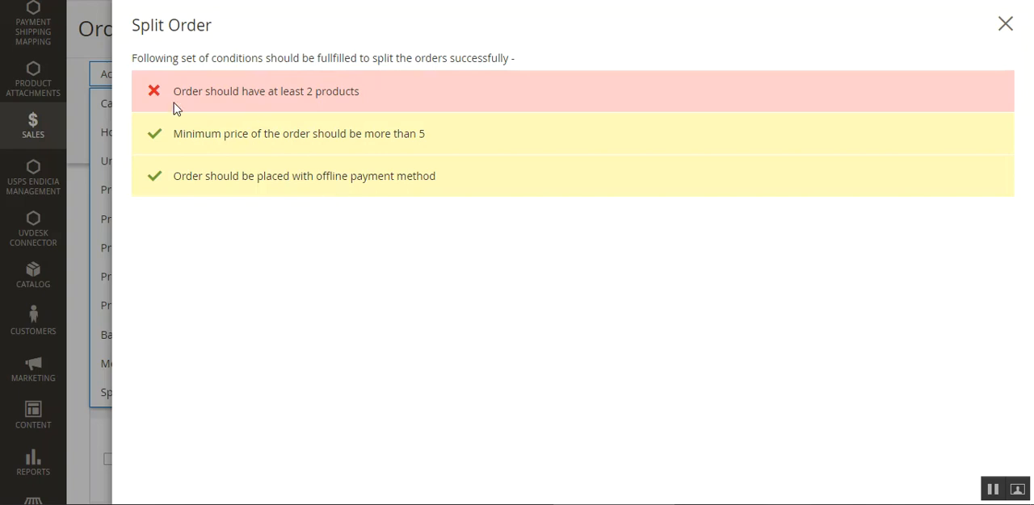
Examine the conditions for splitting the order, close the Split Order dialog and check the order's Items Ordered.
{"action": "mouse_move", "coordinate": [172, 97]}
{"action": "left_mouse_down"}
{"action": "mouse_move", "coordinate": [357, 90]}
{"action": "mouse_move", "coordinate": [178, 95]}
{"action": "left_mouse_up"}
{"action": "left_click", "coordinate": [360, 91]}
{"action": "left_click", "coordinate": [230, 108]}
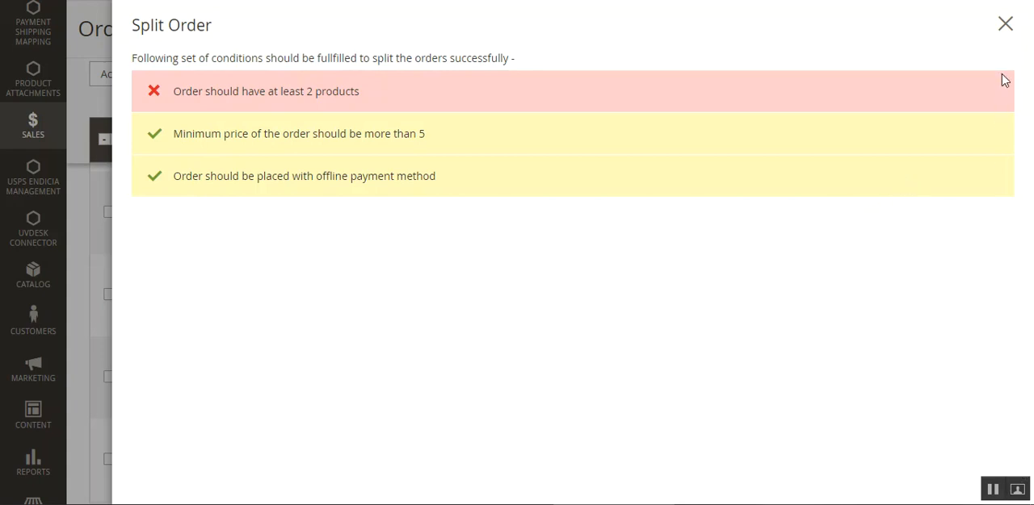
{"action": "left_click", "coordinate": [1005, 27]}
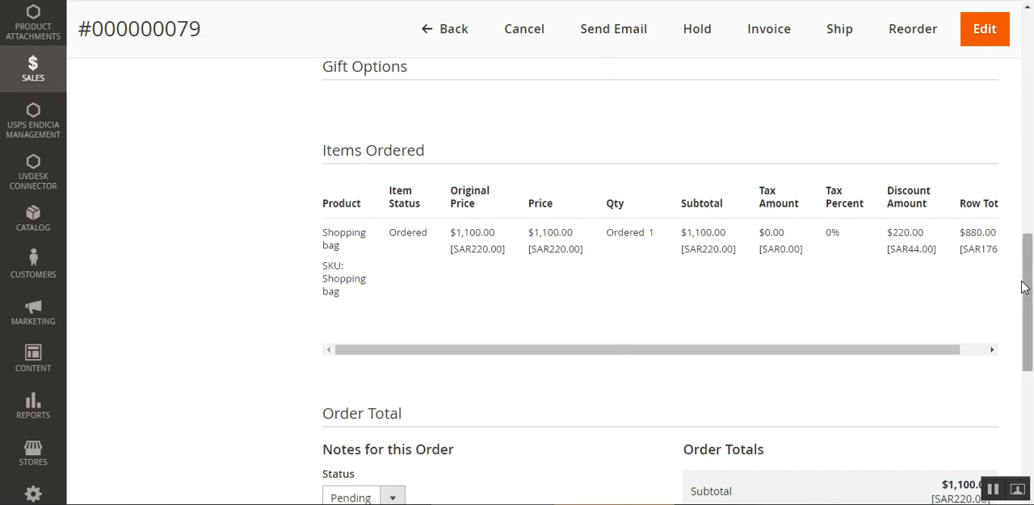
{"action": "left_click_drag", "start_coordinate": [1022, 287], "coordinate": [1016, 89]}
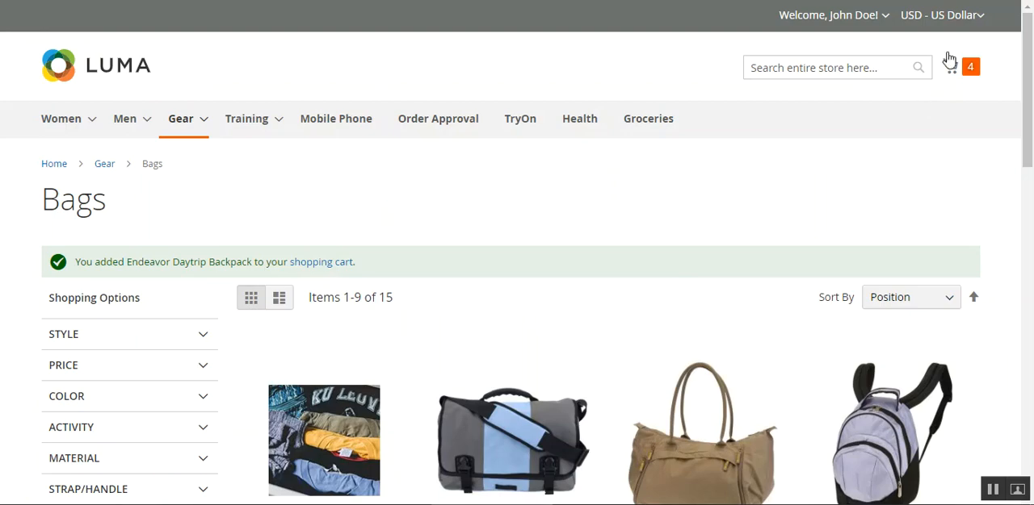
Switch to the Luma storefront and examine the bags in the mini cart.
{"action": "left_click", "coordinate": [969, 66]}
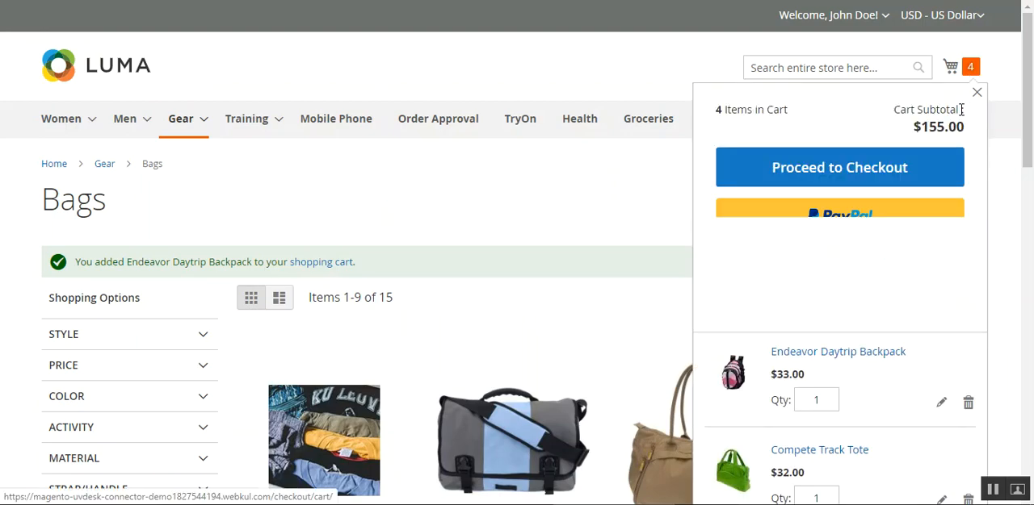
{"action": "key", "text": "ctrl+a"}
{"action": "left_click", "coordinate": [1012, 95]}
{"action": "mouse_move", "coordinate": [1025, 86]}
{"action": "left_mouse_down"}
{"action": "mouse_move", "coordinate": [1026, 160]}
{"action": "mouse_move", "coordinate": [1025, 95]}
{"action": "left_mouse_up"}
{"action": "left_click", "coordinate": [973, 41]}
{"action": "scroll", "coordinate": [845, 369], "scroll_direction": "down", "scroll_amount": 4}
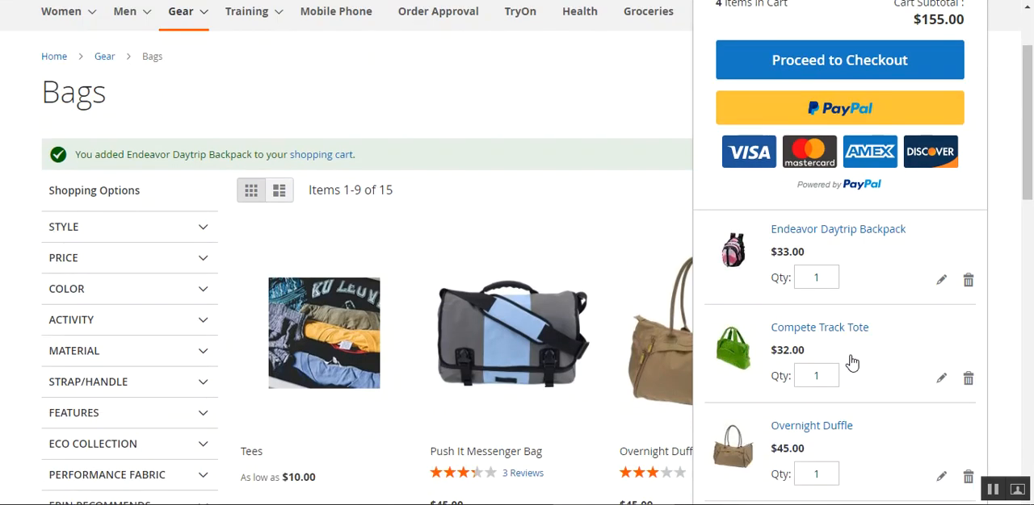
{"action": "scroll", "coordinate": [853, 364], "scroll_direction": "down", "scroll_amount": 2}
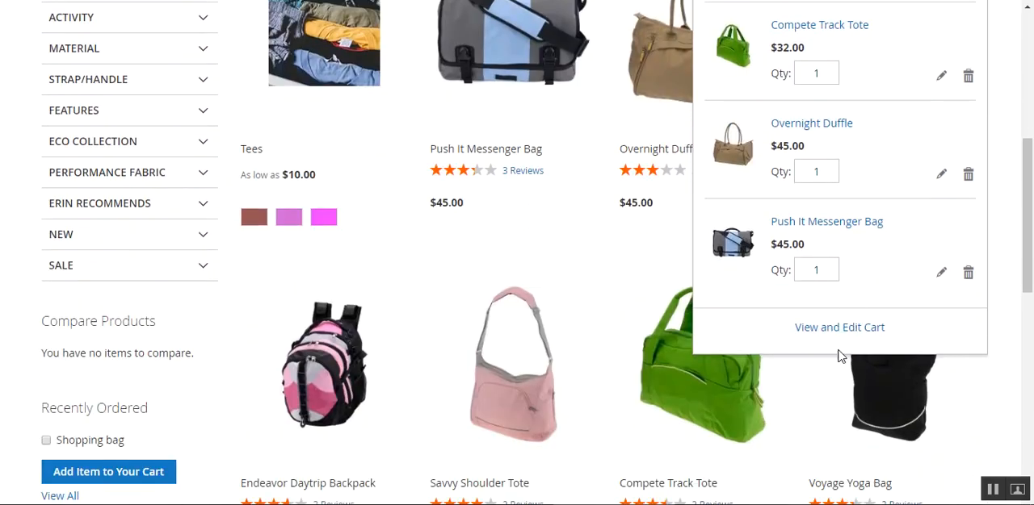
{"action": "scroll", "coordinate": [793, 279], "scroll_direction": "up", "scroll_amount": 3}
{"action": "scroll", "coordinate": [814, 255], "scroll_direction": "up", "scroll_amount": 2}
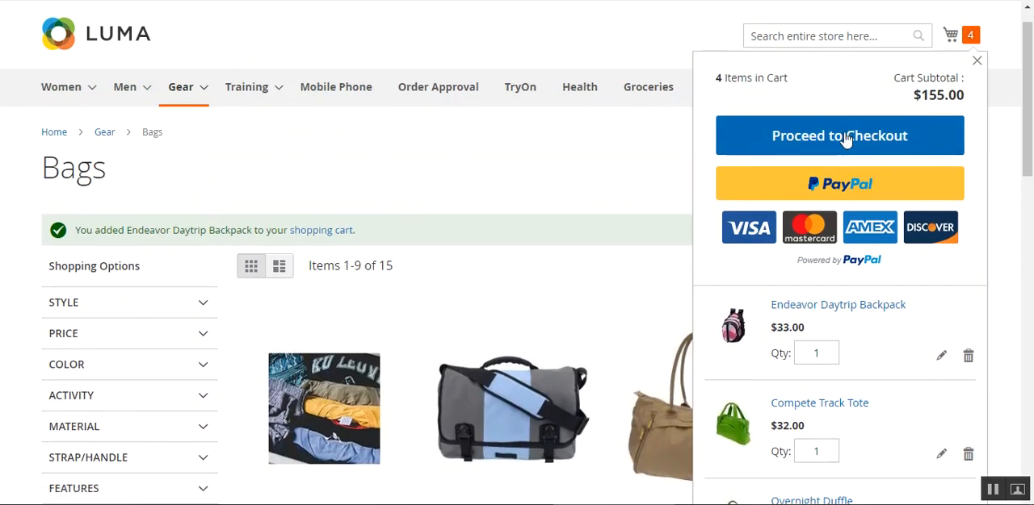
Proceed to checkout with Free Shipping, continue to the payment review and place the order.
{"action": "left_click", "coordinate": [845, 137]}
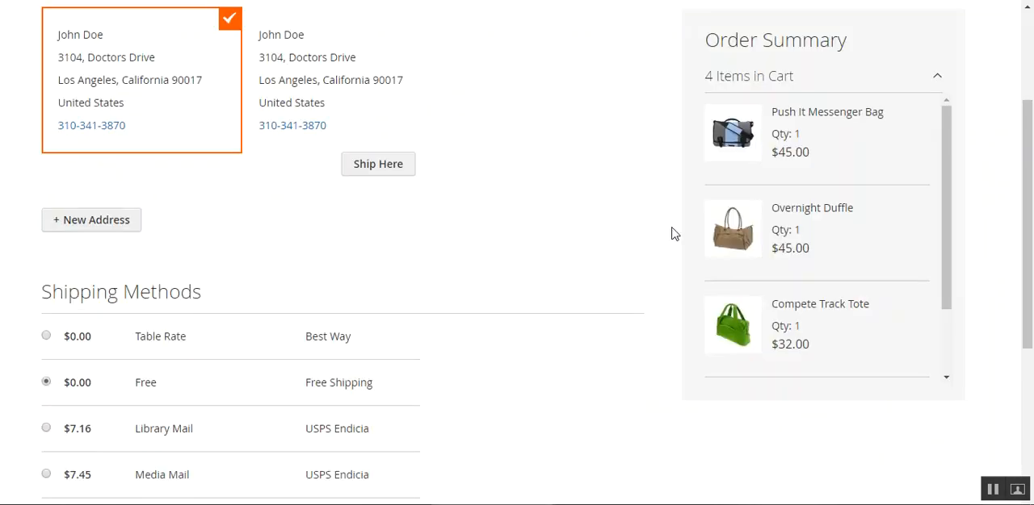
{"action": "left_click_drag", "start_coordinate": [1031, 176], "coordinate": [1031, 266]}
{"action": "left_click", "coordinate": [594, 489]}
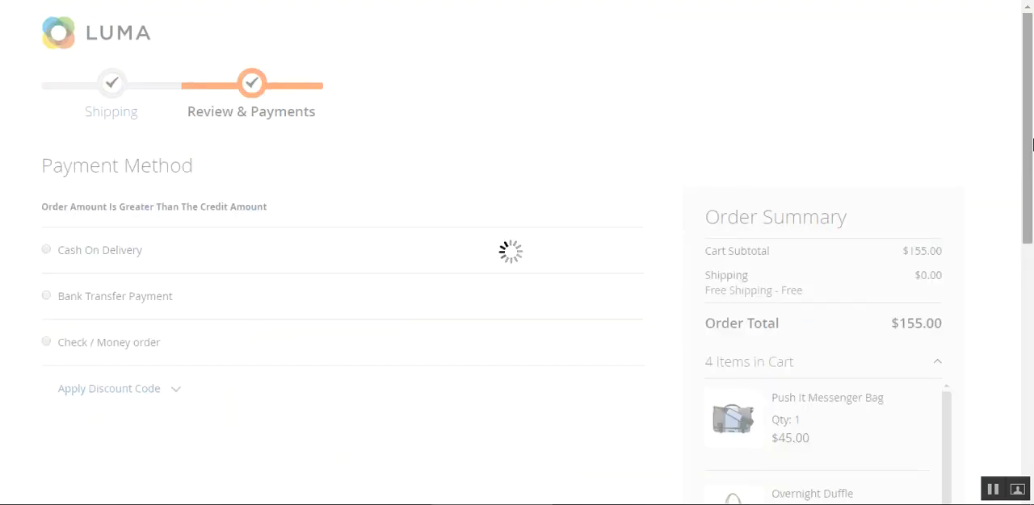
{"action": "scroll", "coordinate": [80, 275], "scroll_direction": "down", "scroll_amount": 1}
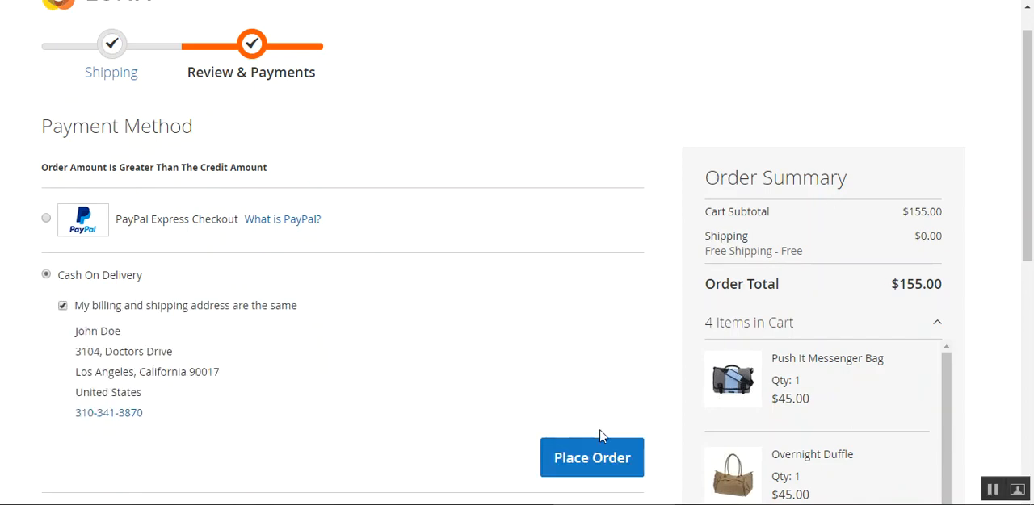
{"action": "left_click", "coordinate": [602, 457]}
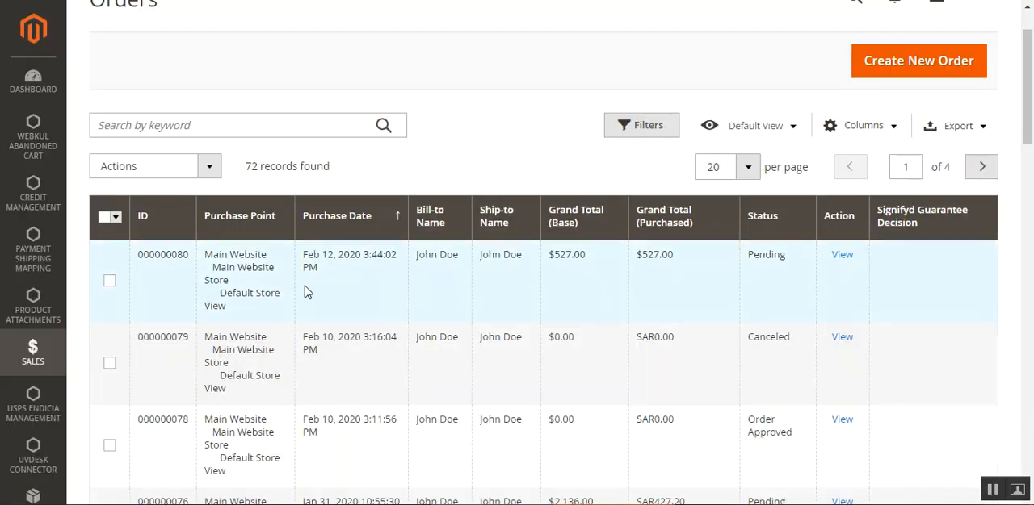
In the Magento admin orders list, select the newest pending order, run Split on it and review its splittable products.
{"action": "left_click", "coordinate": [109, 282]}
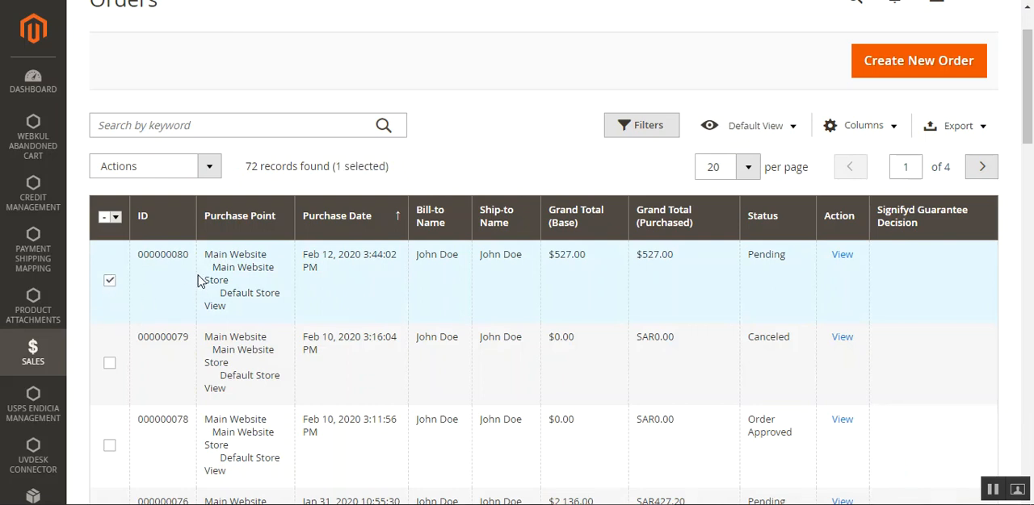
{"action": "left_click", "coordinate": [208, 166]}
{"action": "scroll", "coordinate": [193, 323], "scroll_direction": "down", "scroll_amount": 2}
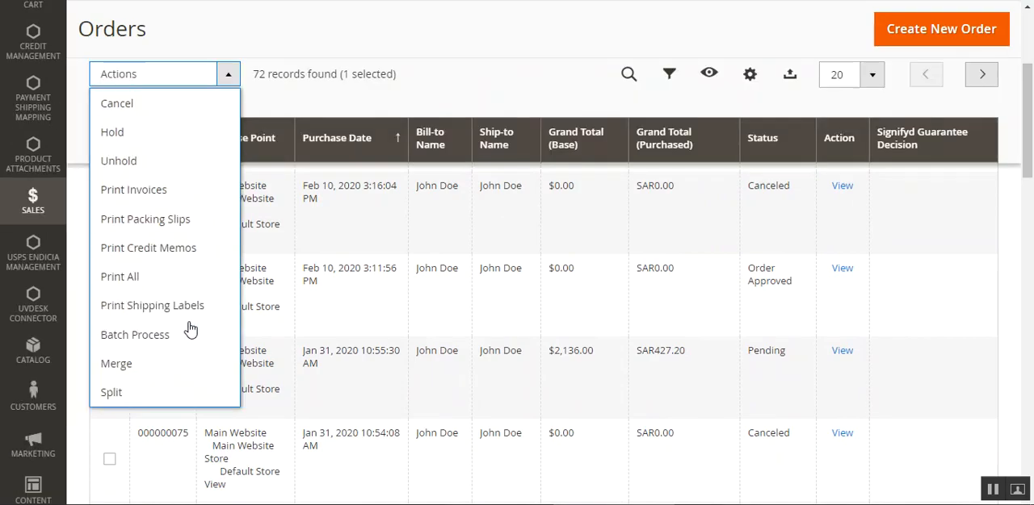
{"action": "left_click", "coordinate": [135, 397]}
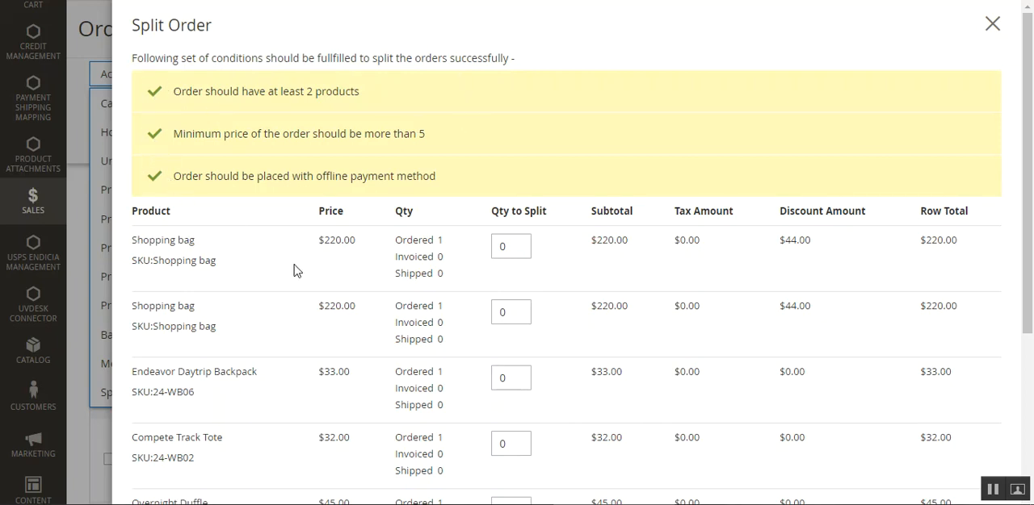
{"action": "scroll", "coordinate": [401, 339], "scroll_direction": "down", "scroll_amount": 3}
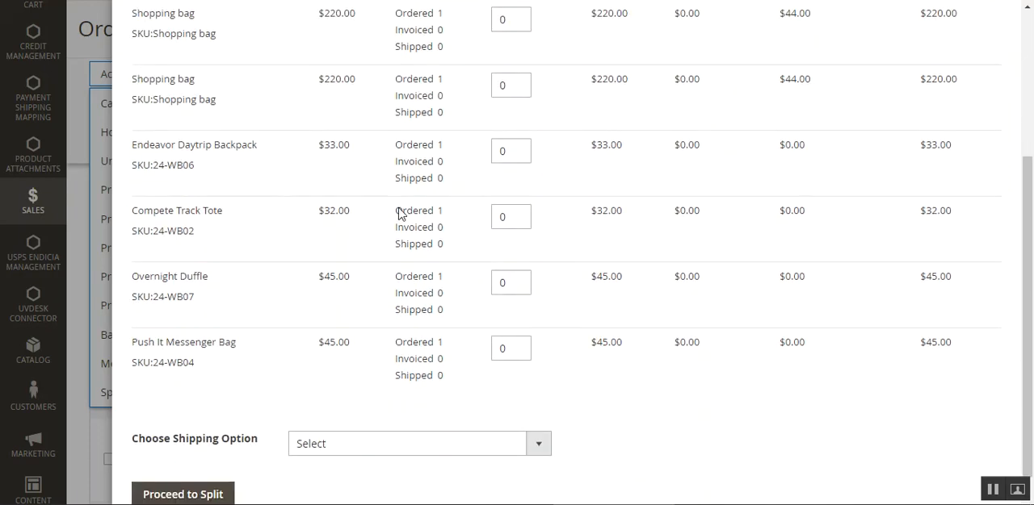
{"action": "scroll", "coordinate": [373, 372], "scroll_direction": "up", "scroll_amount": 3}
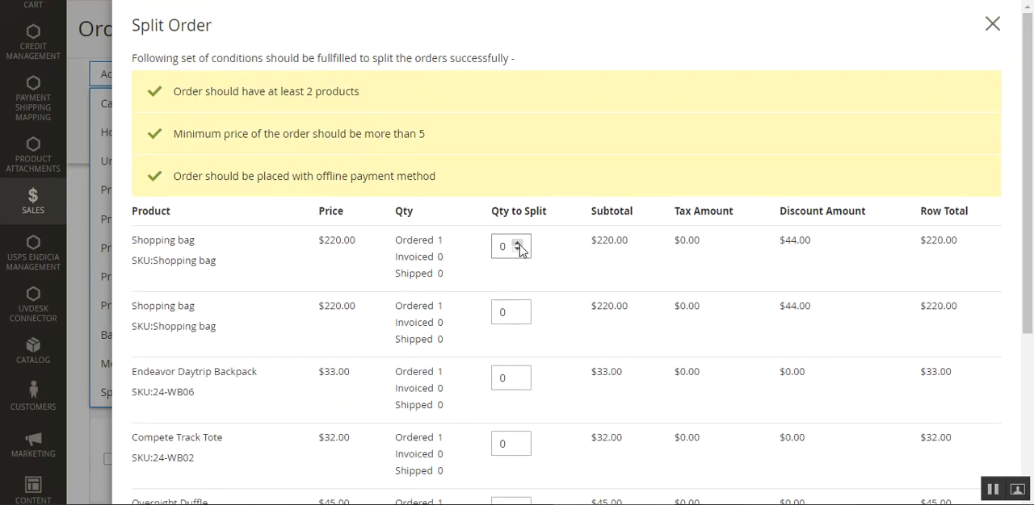
Set Qty to Split to 1 for both shopping bags, the backpack, the tote, the duffle and the messenger bag.
{"action": "left_click", "coordinate": [516, 309]}
{"action": "scroll", "coordinate": [506, 369], "scroll_direction": "down", "scroll_amount": 1}
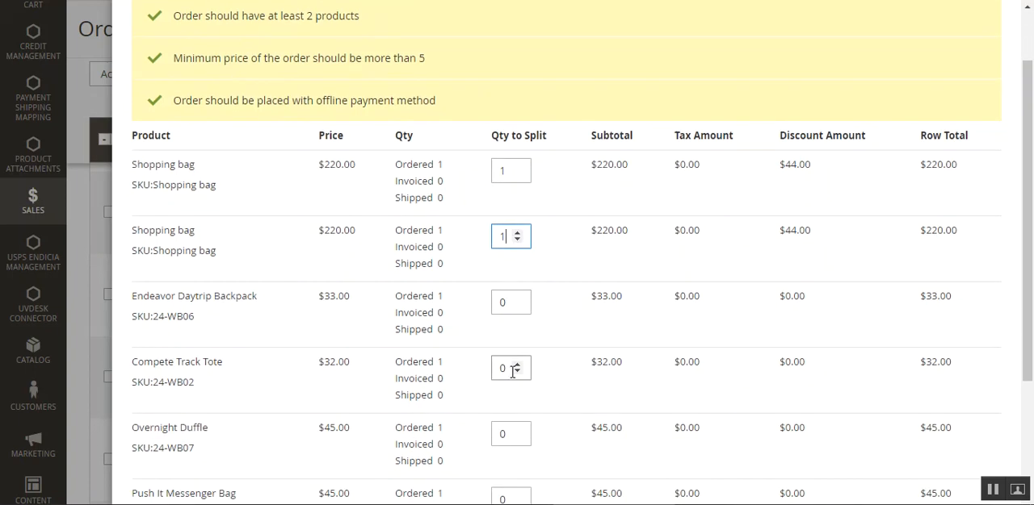
{"action": "scroll", "coordinate": [508, 373], "scroll_direction": "down", "scroll_amount": 2}
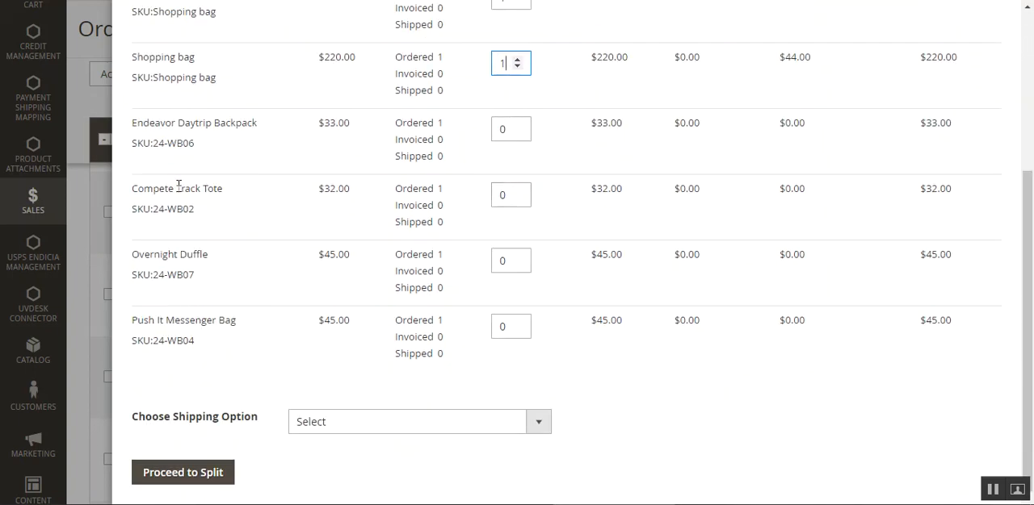
{"action": "scroll", "coordinate": [200, 84], "scroll_direction": "up", "scroll_amount": 1}
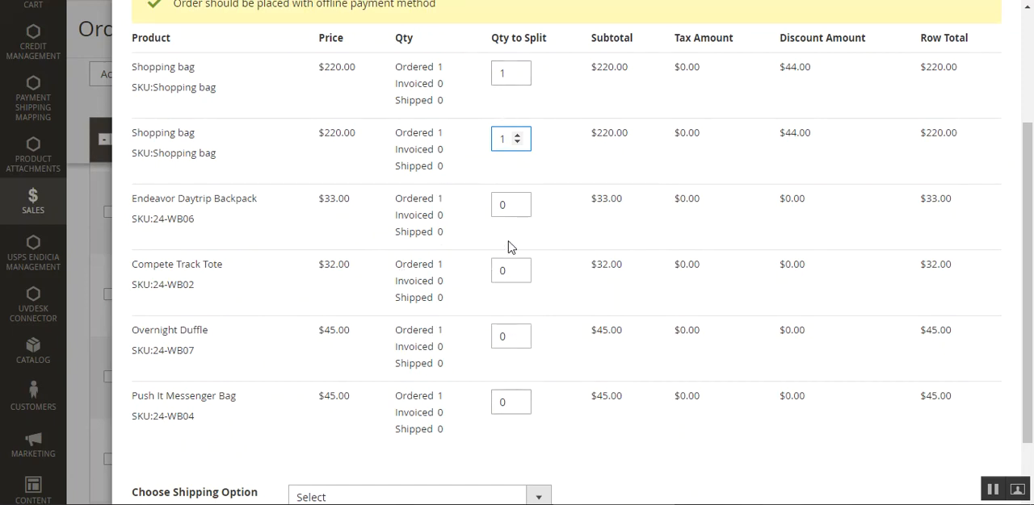
{"action": "left_click", "coordinate": [517, 202]}
{"action": "left_click", "coordinate": [518, 268]}
{"action": "left_click", "coordinate": [518, 334]}
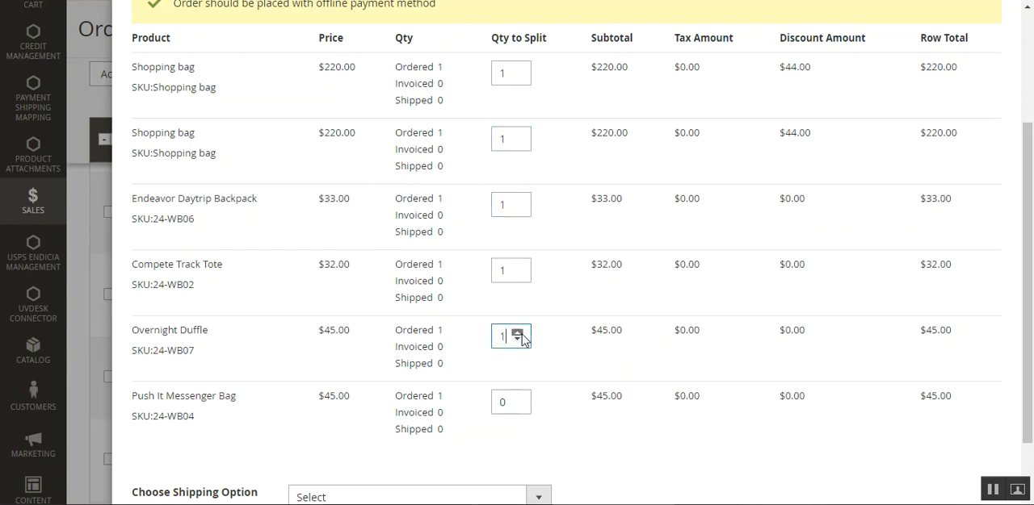
{"action": "left_click", "coordinate": [518, 400]}
{"action": "scroll", "coordinate": [420, 388], "scroll_direction": "down", "scroll_amount": 2}
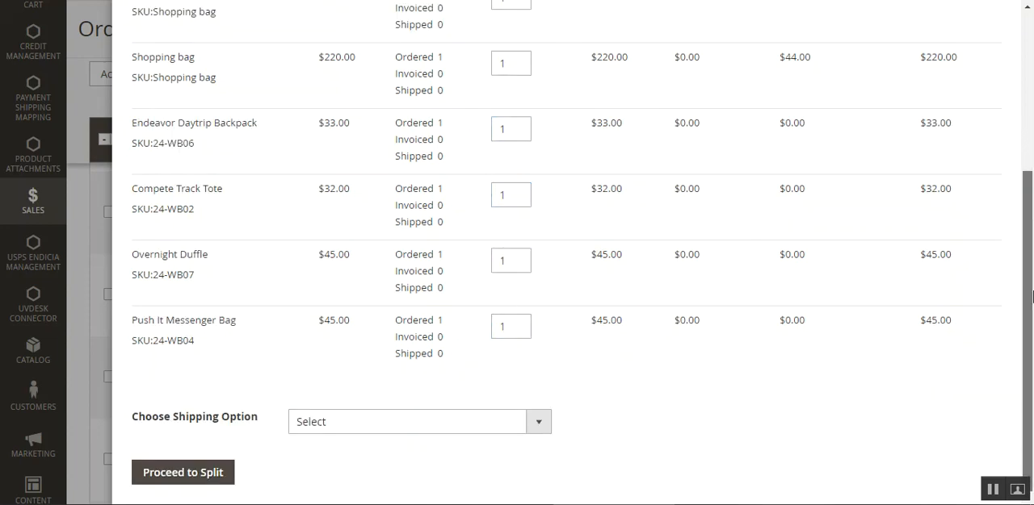
Set the shipping option to Use custom shipping charges with an amount of 20 and split the order.
{"action": "left_click", "coordinate": [385, 427]}
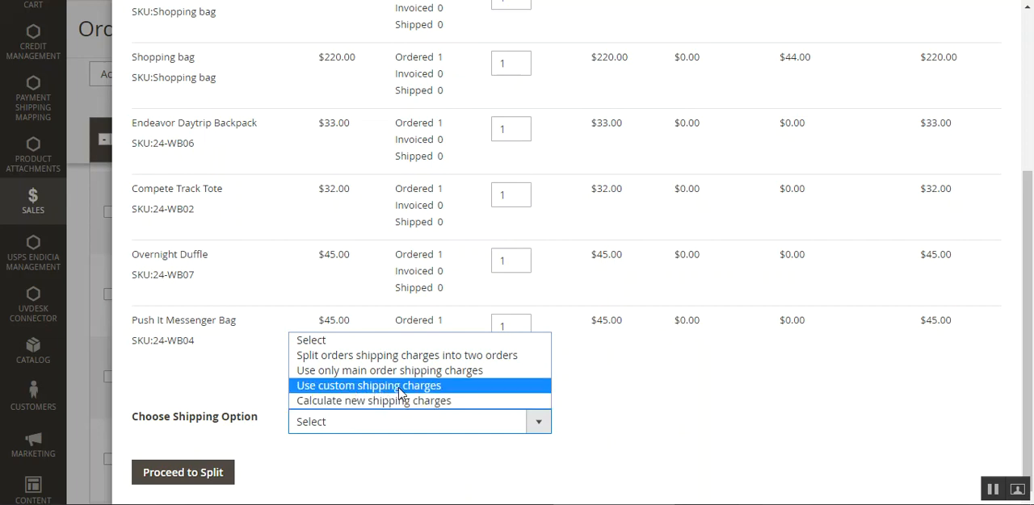
{"action": "left_click", "coordinate": [399, 386]}
{"action": "left_click", "coordinate": [359, 404]}
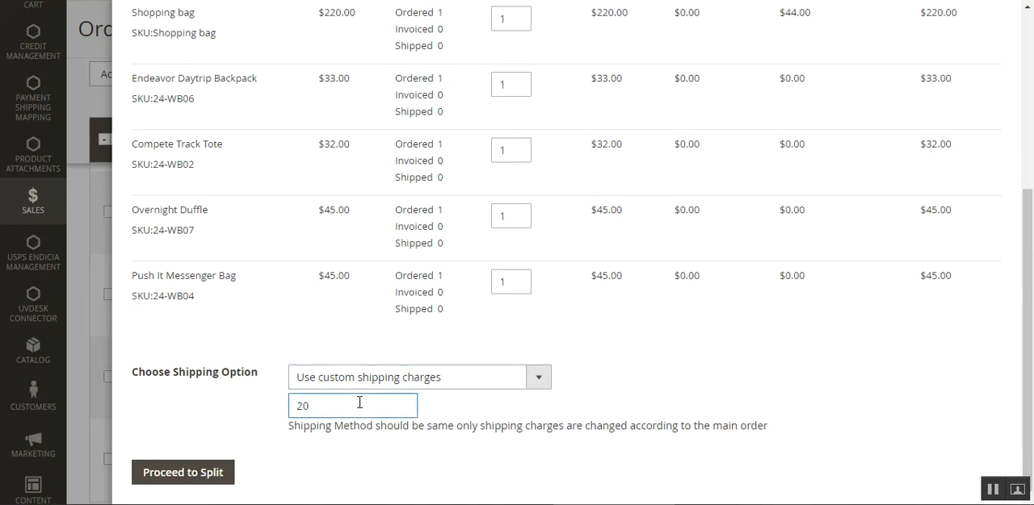
{"action": "scroll", "coordinate": [504, 312], "scroll_direction": "up", "scroll_amount": 1}
{"action": "scroll", "coordinate": [422, 343], "scroll_direction": "down", "scroll_amount": 1}
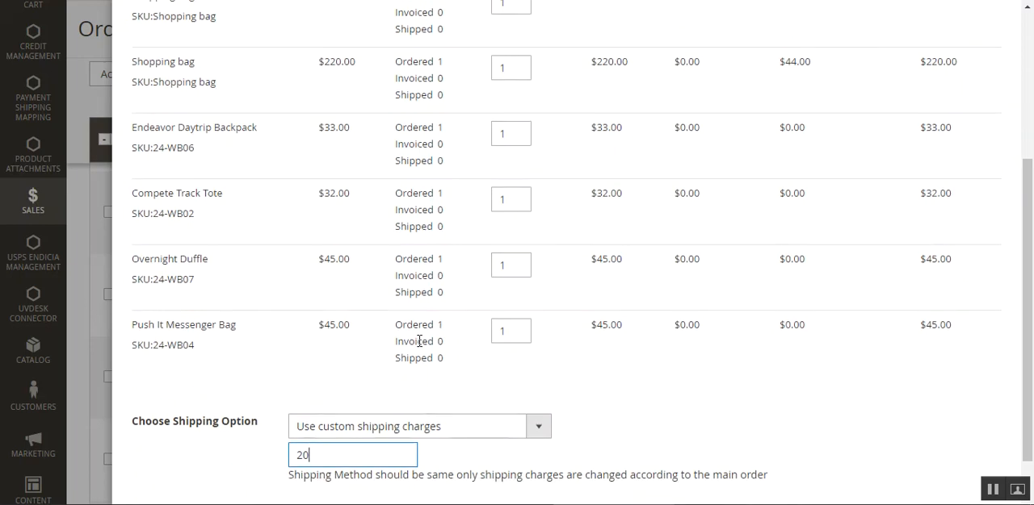
{"action": "left_click", "coordinate": [185, 478]}
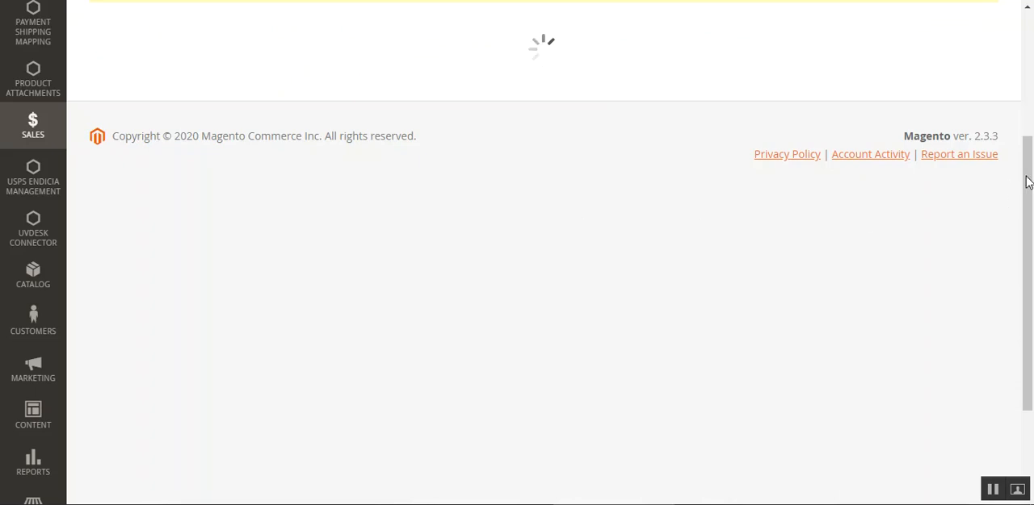
{"action": "left_click_drag", "start_coordinate": [1027, 177], "coordinate": [1027, 83]}
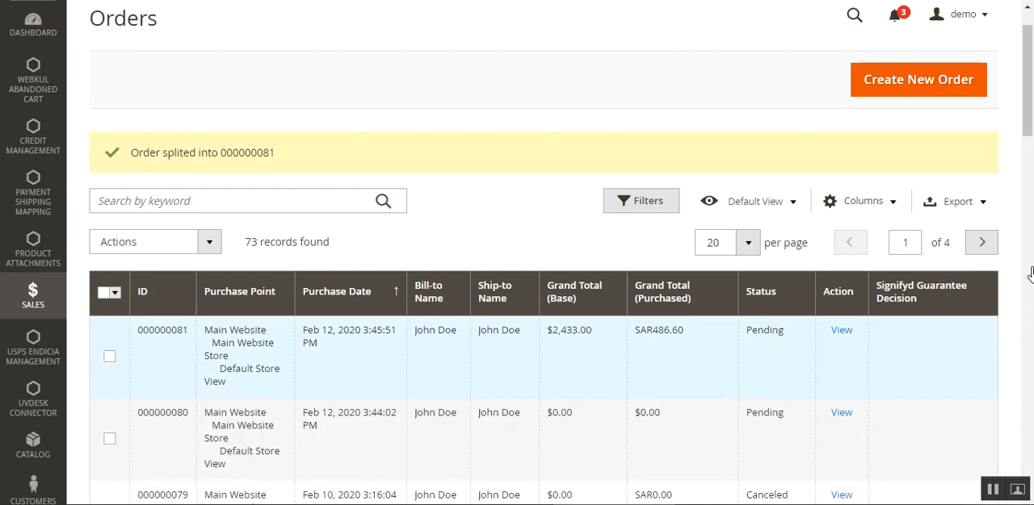
{"action": "scroll", "coordinate": [941, 186], "scroll_direction": "down", "scroll_amount": 2}
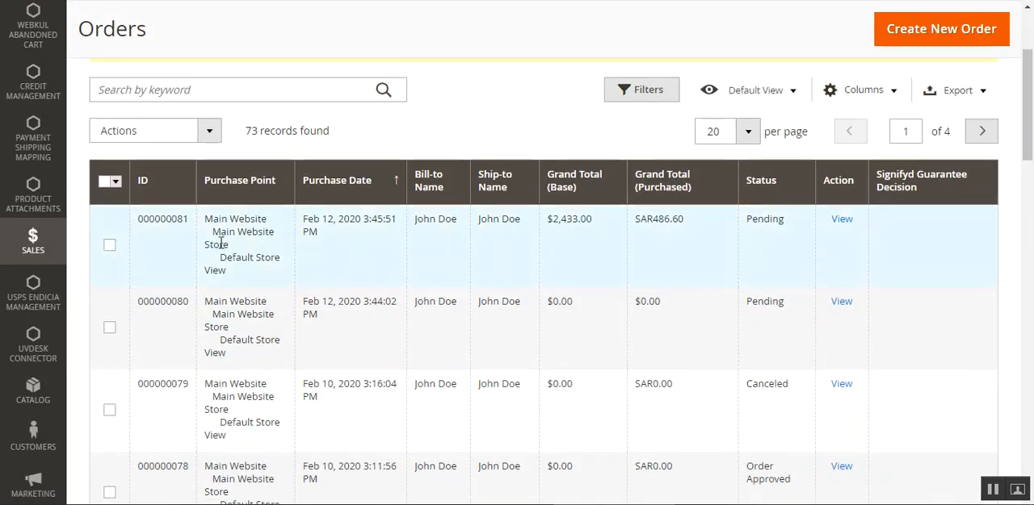
View the newest pending order's details and review all products under Items Ordered.
{"action": "left_click", "coordinate": [839, 223]}
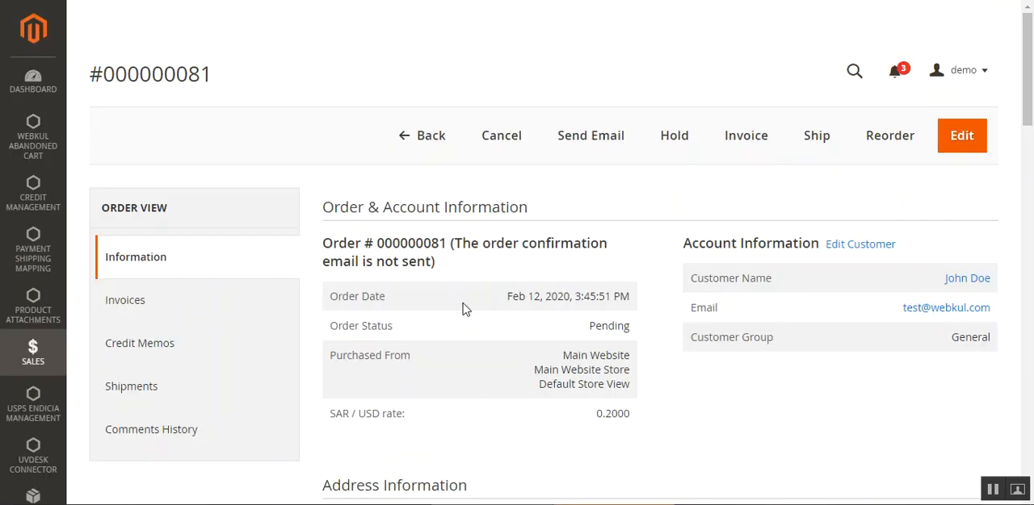
{"action": "left_click_drag", "start_coordinate": [1029, 81], "coordinate": [1029, 236]}
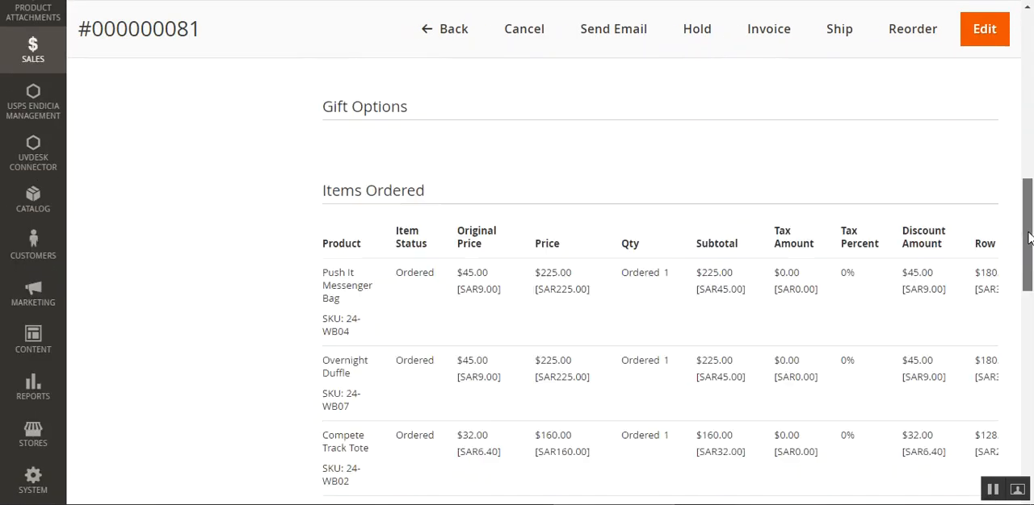
{"action": "scroll", "coordinate": [1029, 242], "scroll_direction": "down", "scroll_amount": 2}
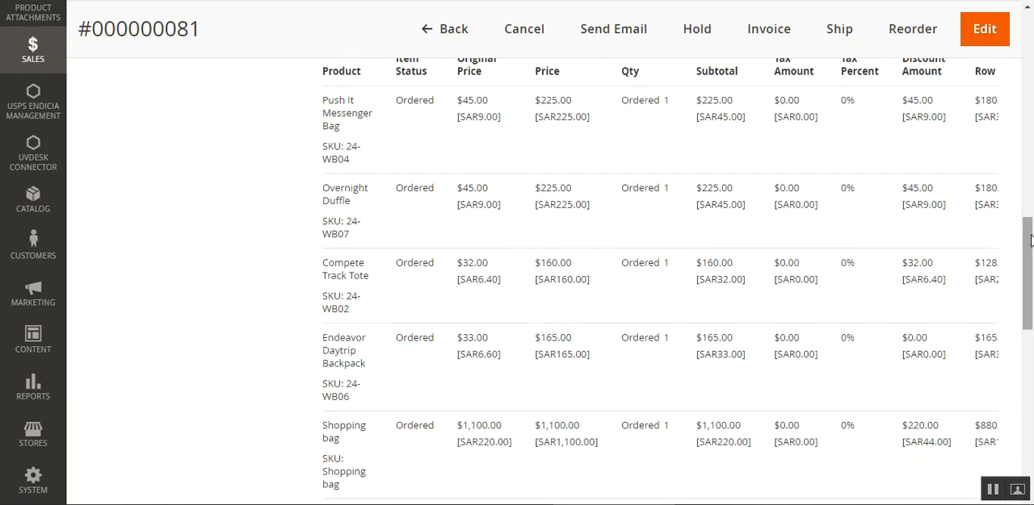
{"action": "mouse_move", "coordinate": [1029, 246]}
{"action": "left_mouse_down"}
{"action": "mouse_move", "coordinate": [1025, 288]}
{"action": "mouse_move", "coordinate": [1025, 228]}
{"action": "mouse_move", "coordinate": [1027, 290]}
{"action": "mouse_move", "coordinate": [1027, 229]}
{"action": "left_mouse_up"}
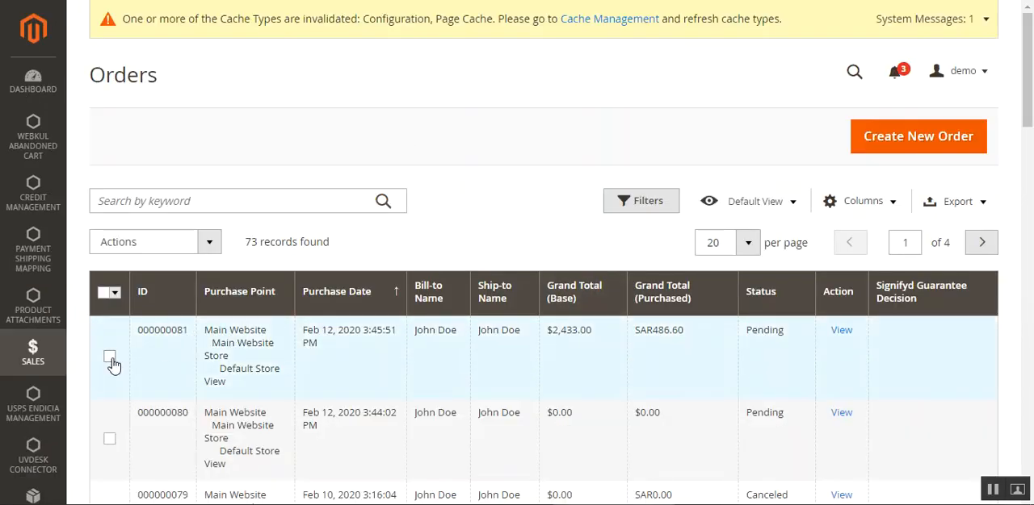
Select the newest pending order in the orders list and run Split on it.
{"action": "left_click", "coordinate": [110, 357]}
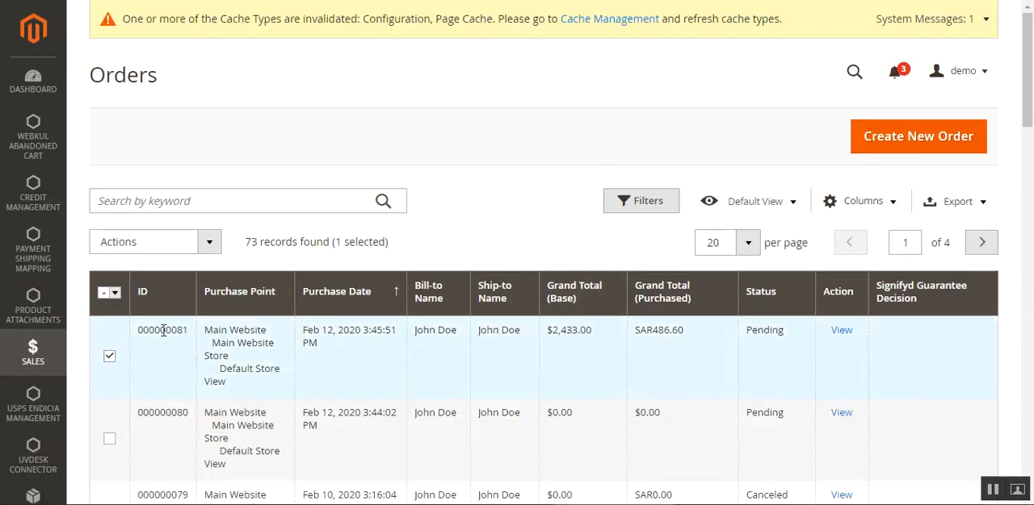
{"action": "left_click", "coordinate": [204, 243]}
{"action": "scroll", "coordinate": [183, 294], "scroll_direction": "down", "scroll_amount": 5}
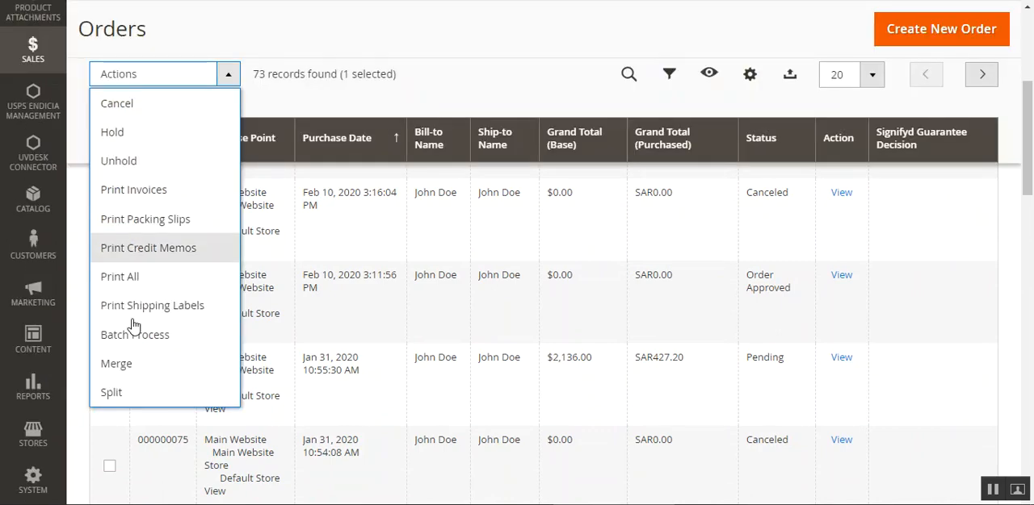
{"action": "left_click", "coordinate": [134, 396]}
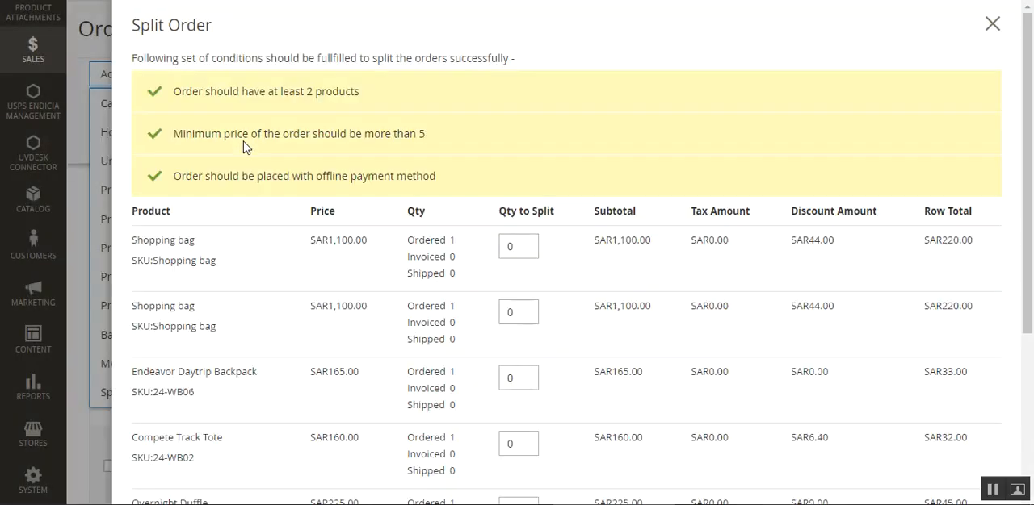
Set Qty to Split to 1 for both shopping bags, the Endeavor Daytrip Backpack and the Compete Track Tote.
{"action": "left_click", "coordinate": [526, 242]}
{"action": "left_click", "coordinate": [523, 307]}
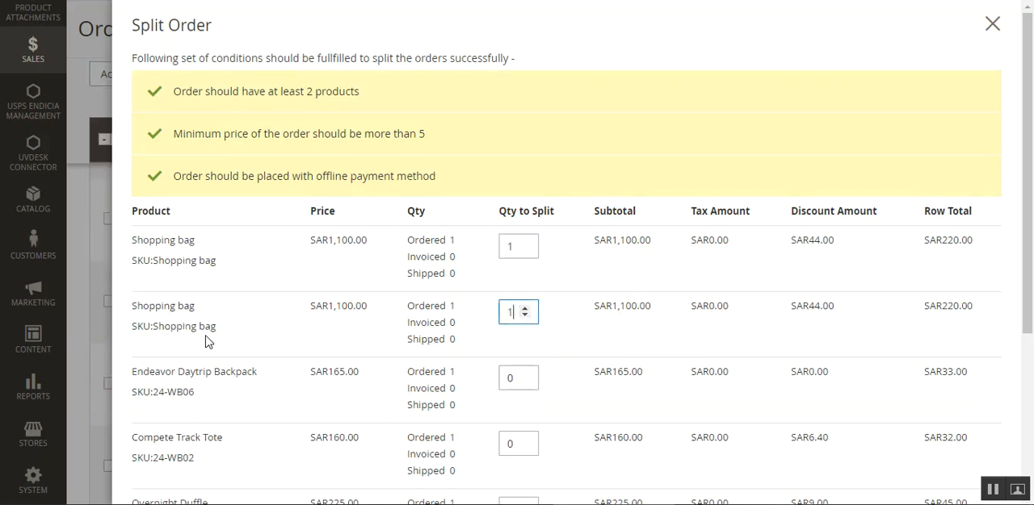
{"action": "scroll", "coordinate": [279, 339], "scroll_direction": "down", "scroll_amount": 3}
{"action": "scroll", "coordinate": [386, 369], "scroll_direction": "up", "scroll_amount": 3}
{"action": "left_click", "coordinate": [525, 352]}
{"action": "scroll", "coordinate": [277, 362], "scroll_direction": "down", "scroll_amount": 3}
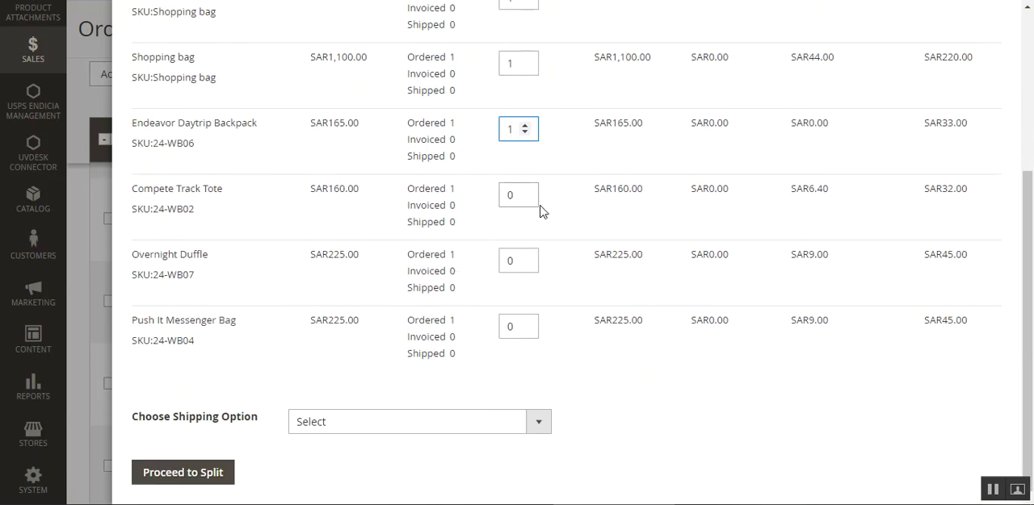
{"action": "left_click", "coordinate": [517, 192]}
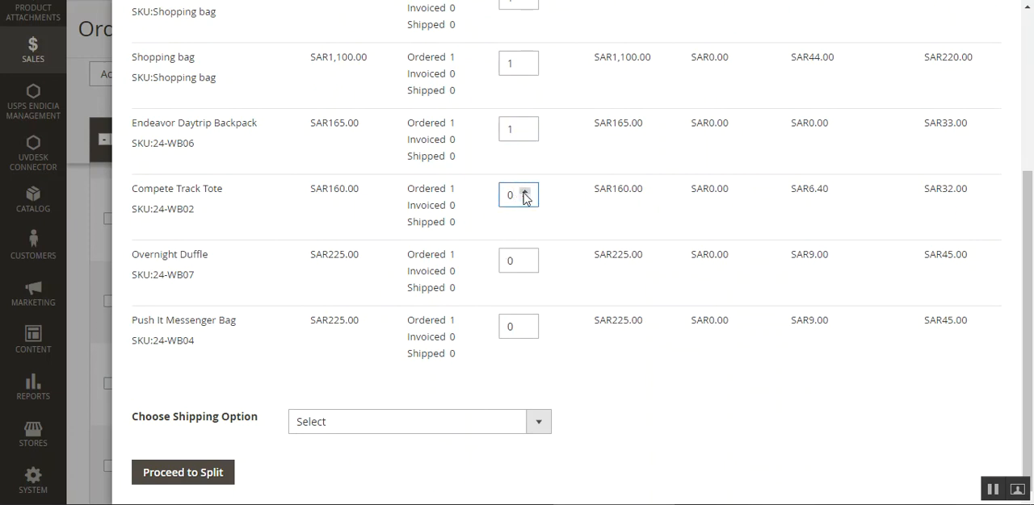
{"action": "left_click", "coordinate": [525, 191]}
Set the shipping option to Split orders shipping charges into two orders and split the order.
{"action": "left_click", "coordinate": [369, 414]}
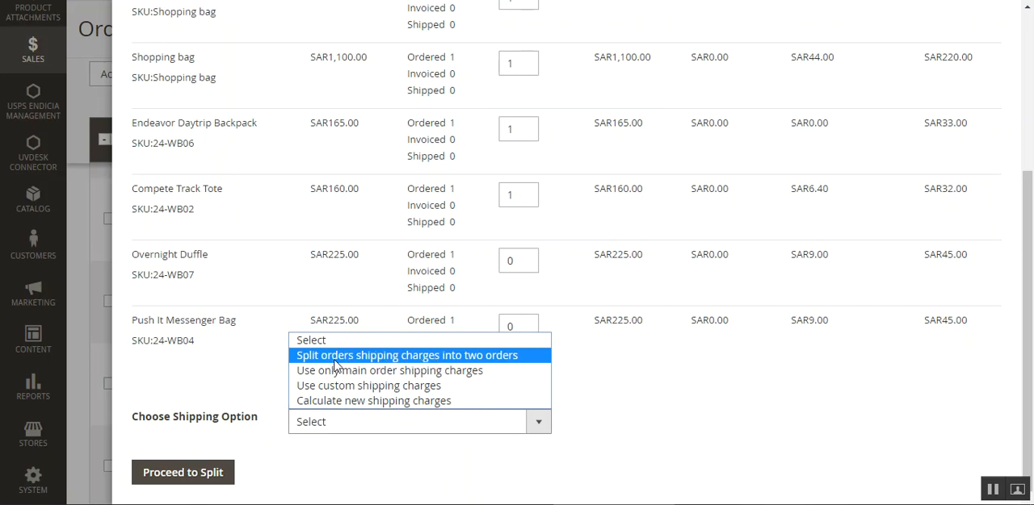
{"action": "left_click", "coordinate": [502, 358]}
{"action": "left_click", "coordinate": [197, 472]}
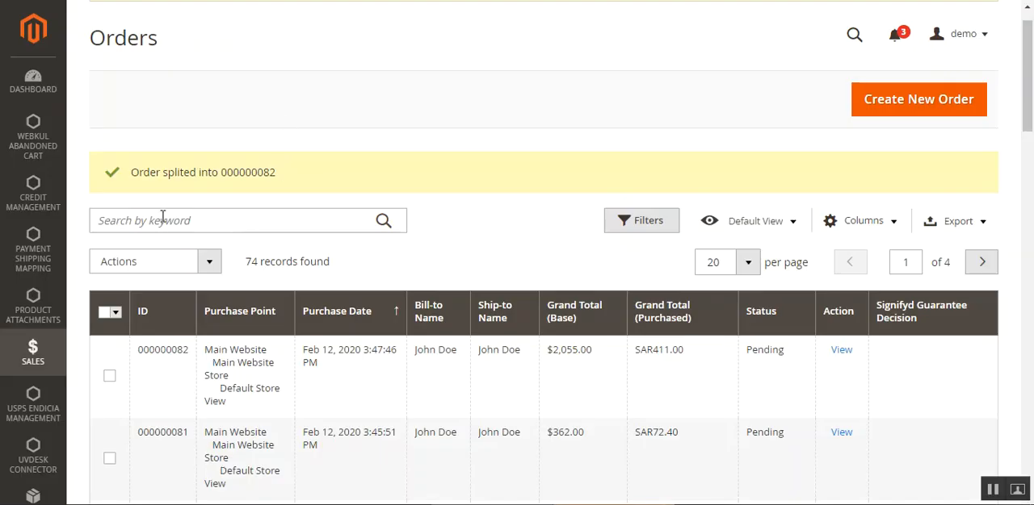
View the newly split-off order's details and check which products it contains.
{"action": "scroll", "coordinate": [1032, 91], "scroll_direction": "down", "scroll_amount": 1}
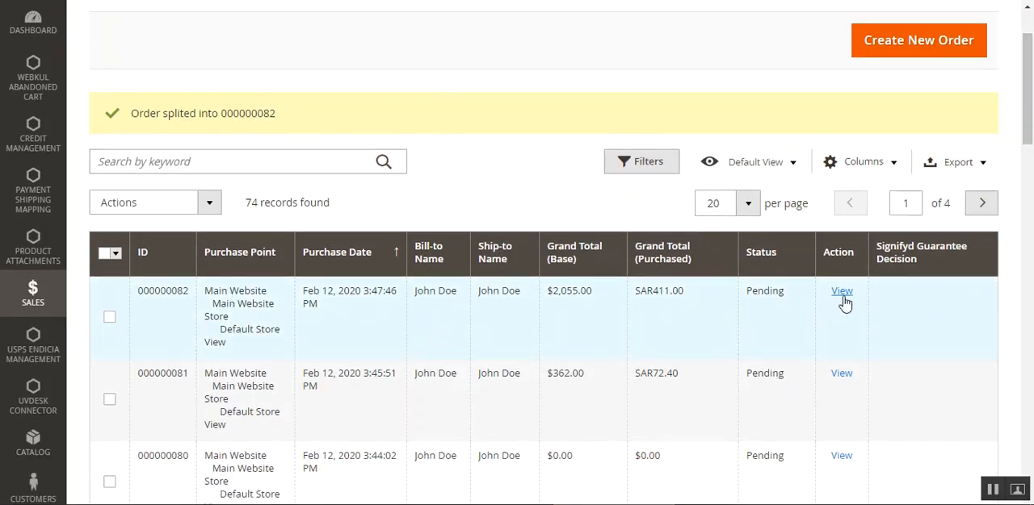
{"action": "left_click", "coordinate": [839, 294]}
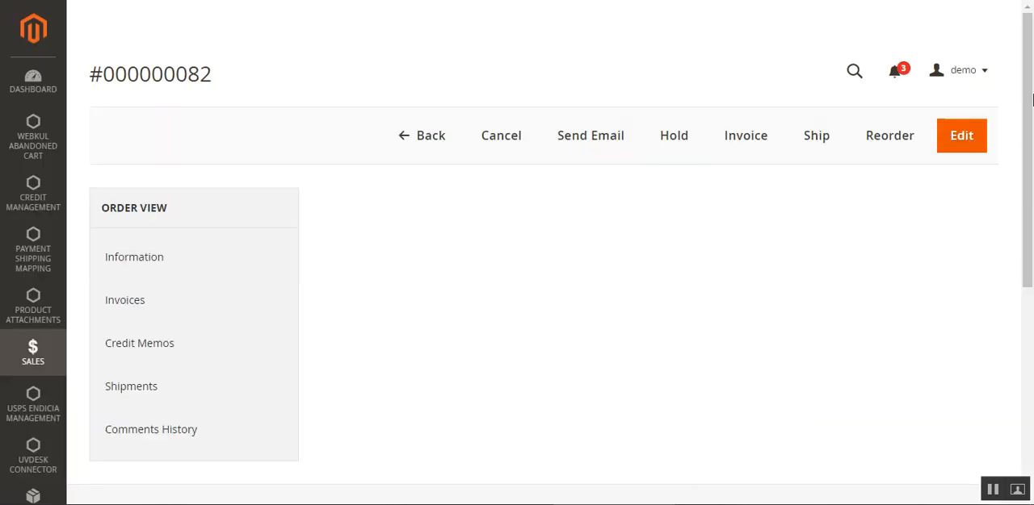
{"action": "left_click_drag", "start_coordinate": [1031, 77], "coordinate": [1019, 269]}
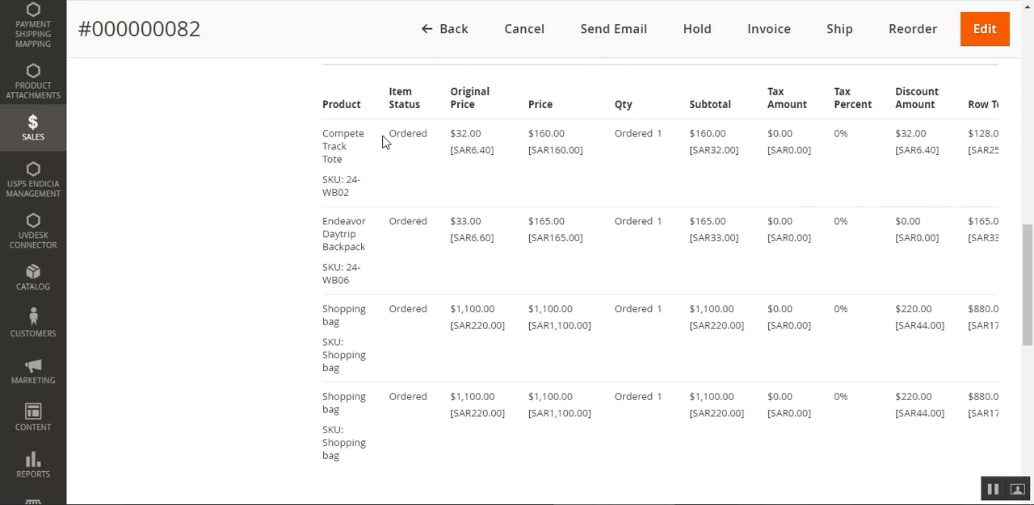
{"action": "double_click", "coordinate": [336, 158]}
{"action": "double_click", "coordinate": [339, 234]}
{"action": "left_click", "coordinate": [350, 310]}
Return to the orders list and select both the split-off order and the original order.
{"action": "left_click", "coordinate": [426, 36]}
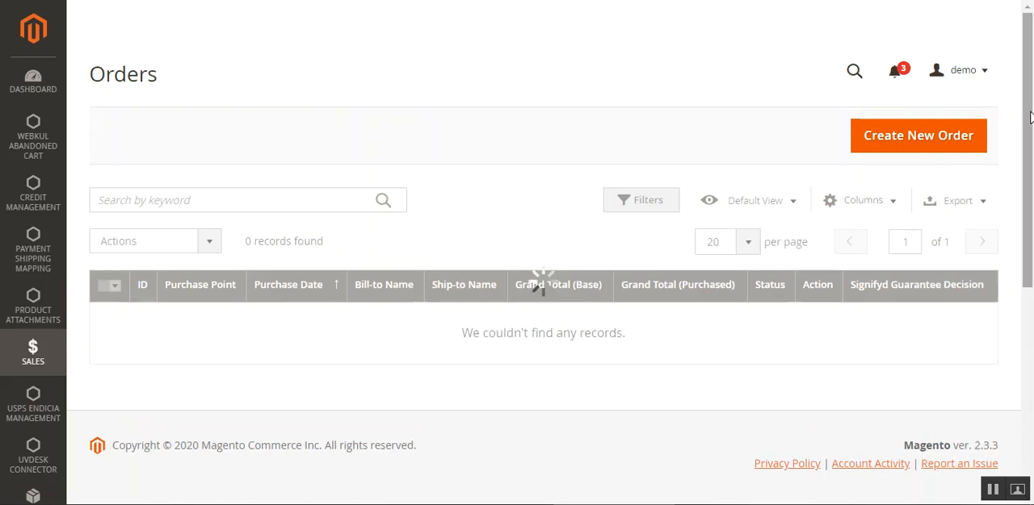
{"action": "scroll", "coordinate": [1007, 192], "scroll_direction": "down", "scroll_amount": 2}
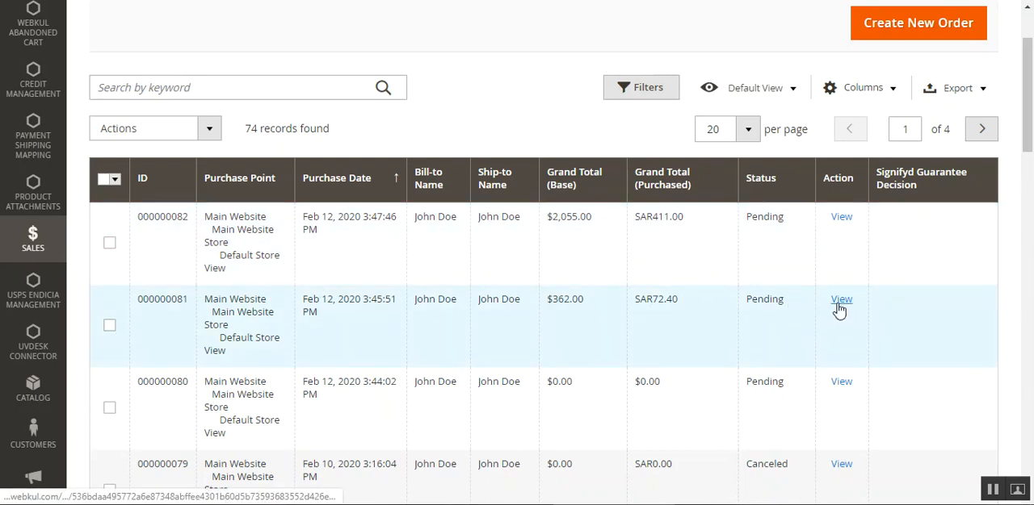
{"action": "left_click", "coordinate": [110, 326]}
{"action": "left_click", "coordinate": [110, 243]}
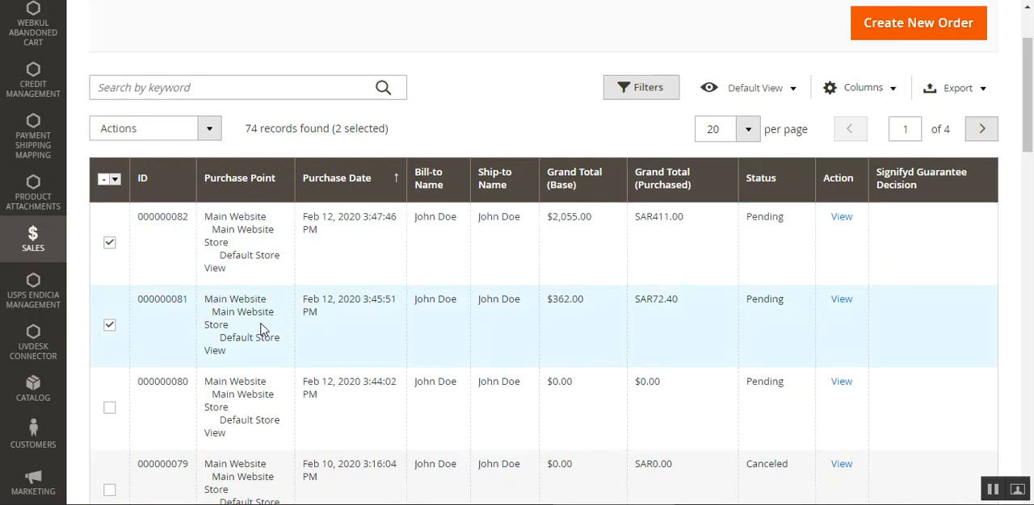
Open the original order in a separate browser tab, review its remaining items and return to the orders list.
{"action": "right_click", "coordinate": [840, 302]}
{"action": "left_click", "coordinate": [836, 316]}
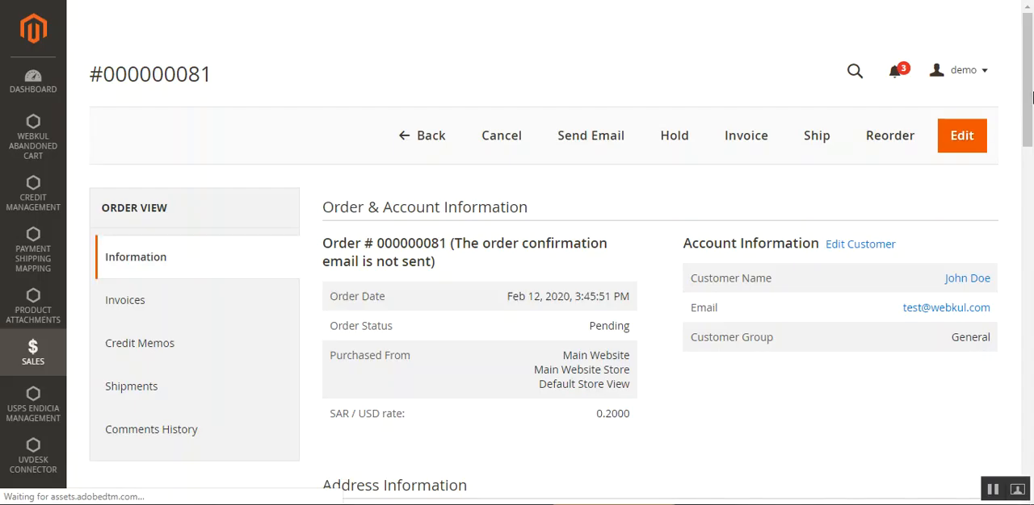
{"action": "scroll", "coordinate": [1031, 155], "scroll_direction": "down", "scroll_amount": 4}
{"action": "left_click_drag", "start_coordinate": [1032, 155], "coordinate": [1031, 291]}
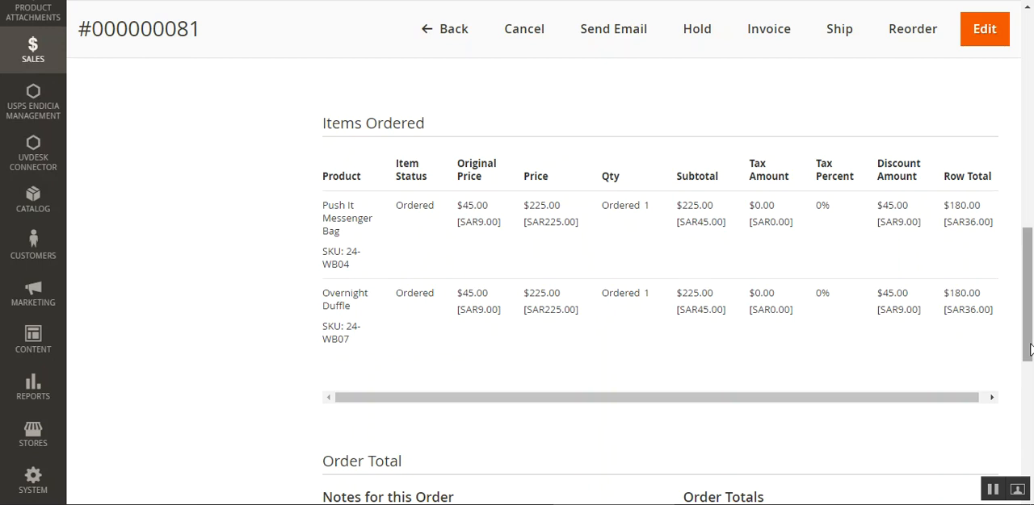
{"action": "scroll", "coordinate": [434, 333], "scroll_direction": "up", "scroll_amount": 3}
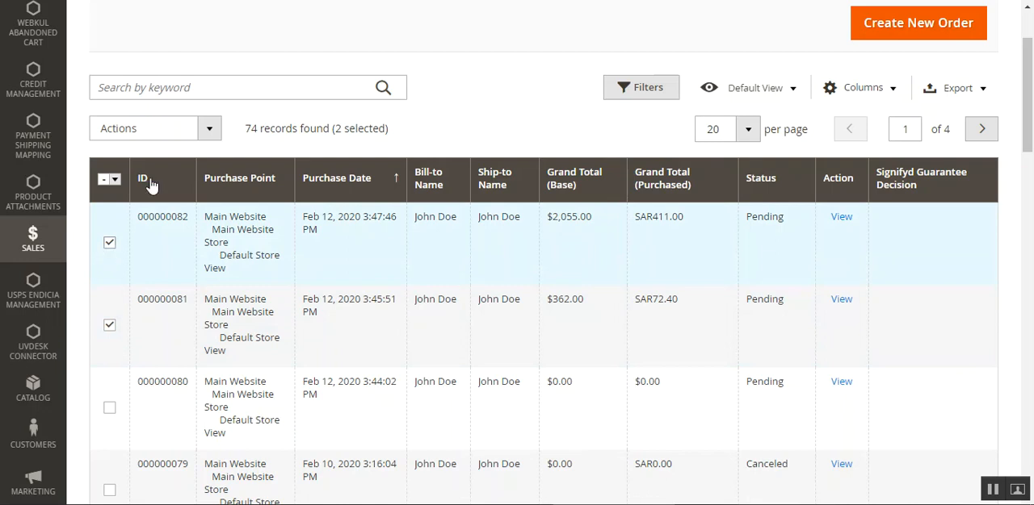
Run Merge on the two selected orders, review the merge conditions and continue to the parent order choice.
{"action": "left_click", "coordinate": [201, 132]}
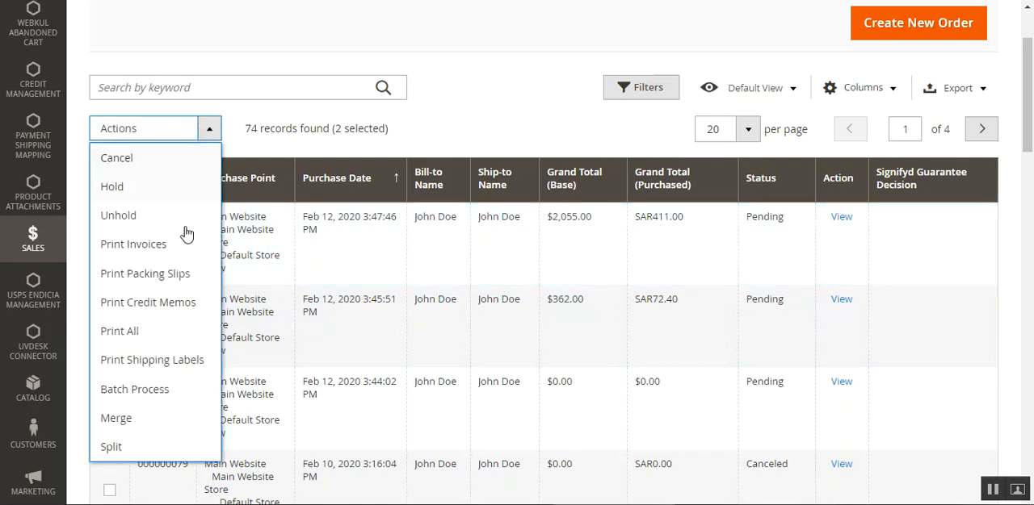
{"action": "left_click", "coordinate": [163, 426]}
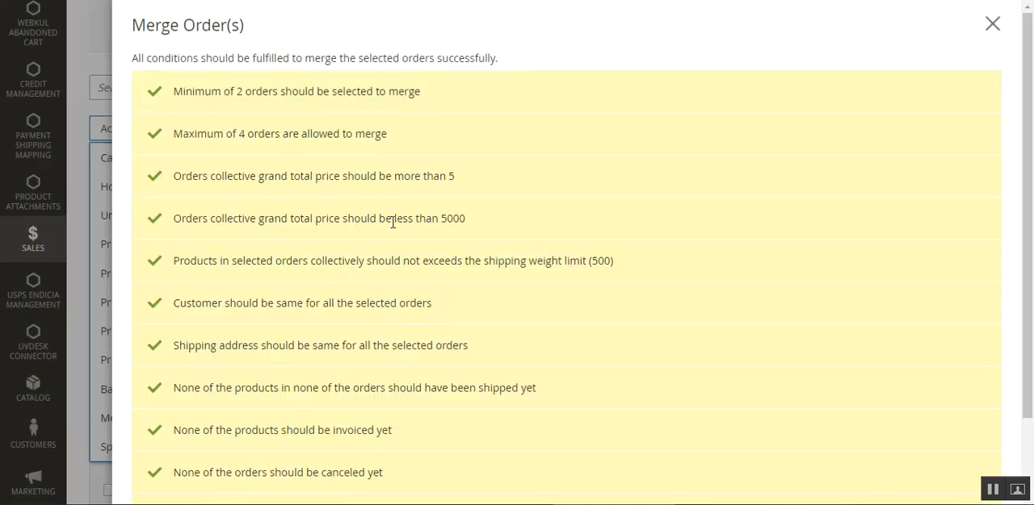
{"action": "left_click_drag", "start_coordinate": [1031, 70], "coordinate": [1030, 182]}
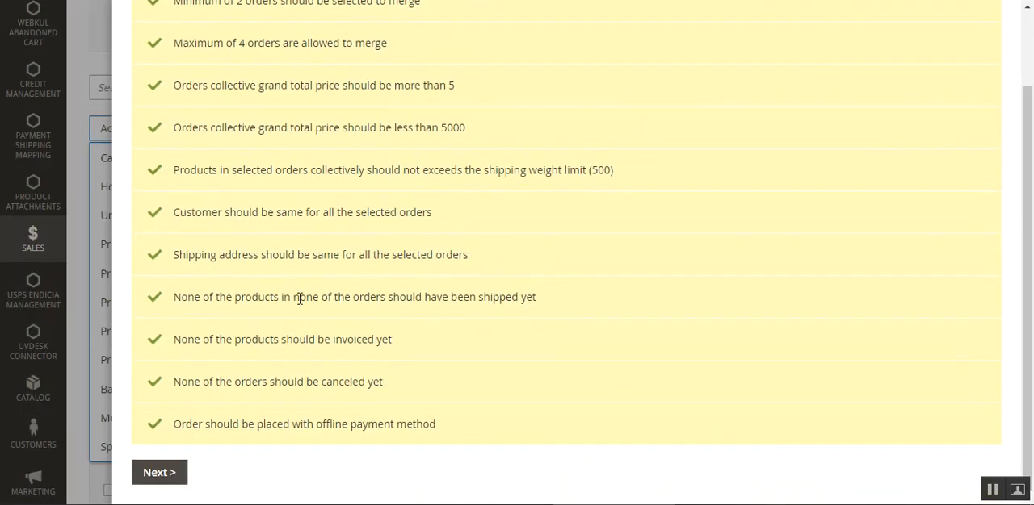
{"action": "left_click", "coordinate": [159, 478]}
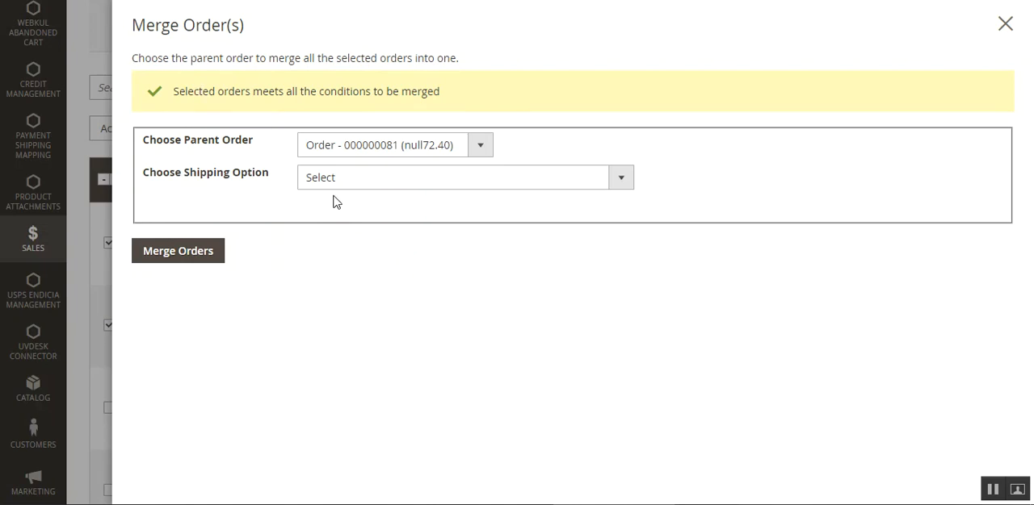
Keep the original order as parent, use custom shipping charges of 60 and merge the orders.
{"action": "left_click", "coordinate": [483, 148]}
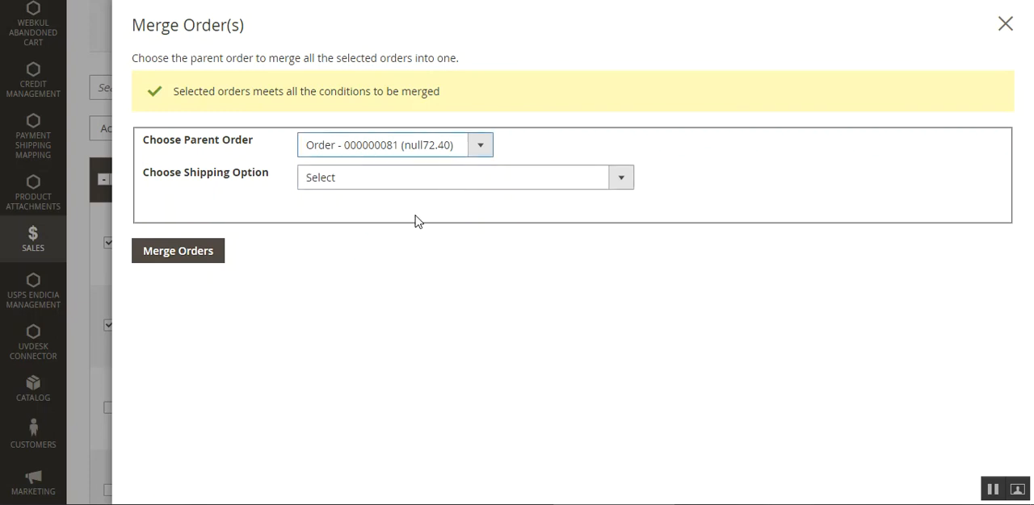
{"action": "left_click", "coordinate": [368, 184]}
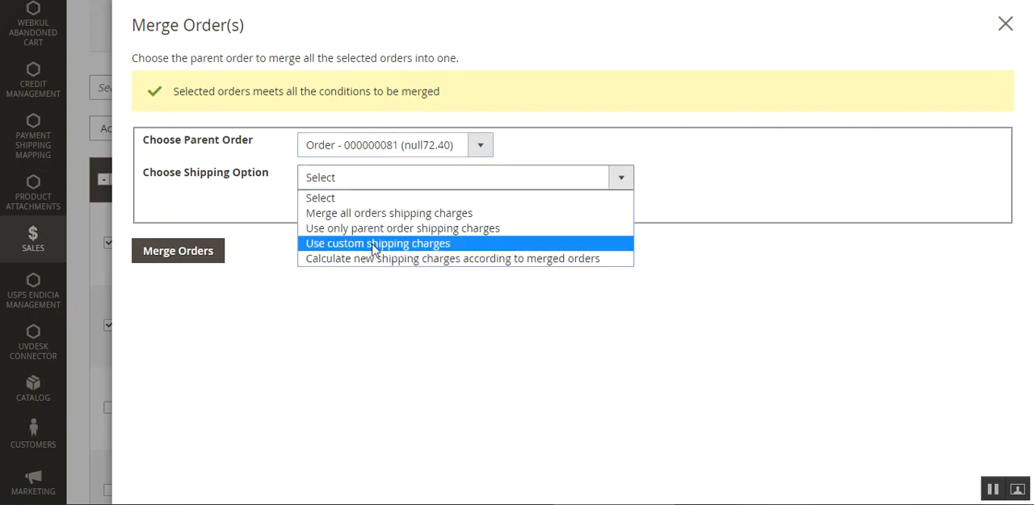
{"action": "left_click", "coordinate": [372, 244]}
{"action": "left_click", "coordinate": [355, 204]}
{"action": "type", "text": "60"}
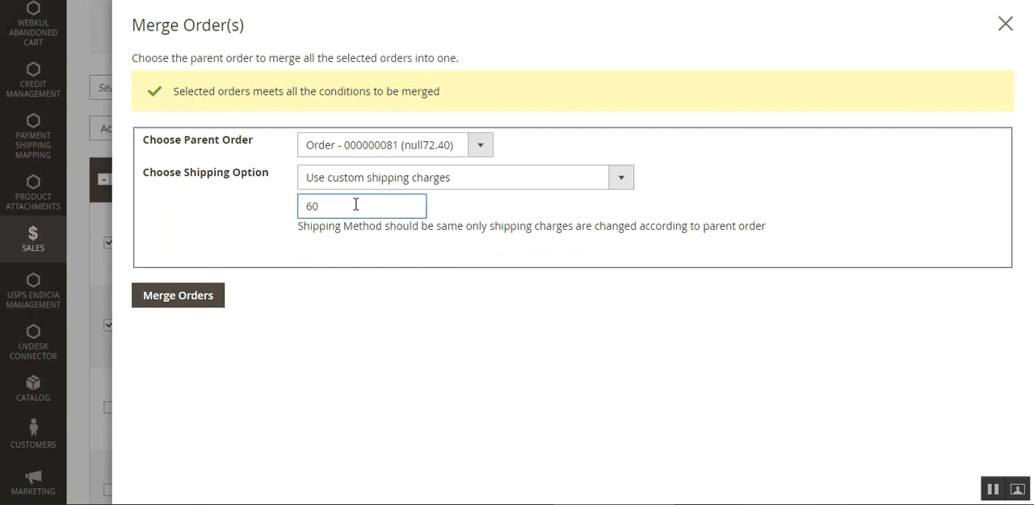
{"action": "left_click", "coordinate": [180, 300]}
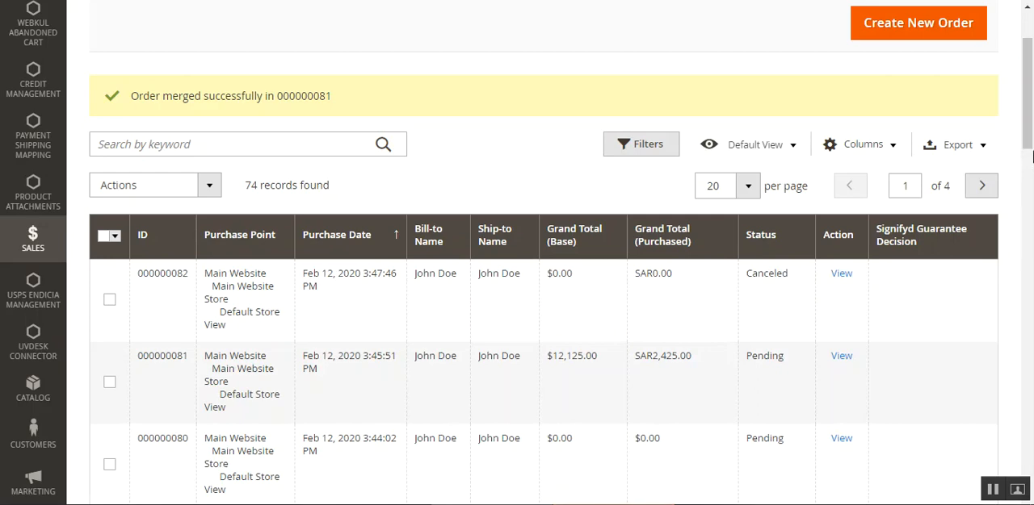
Check both merged orders' statuses and totals in the orders list and open the parent order's details.
{"action": "scroll", "coordinate": [1028, 158], "scroll_direction": "down", "scroll_amount": 1}
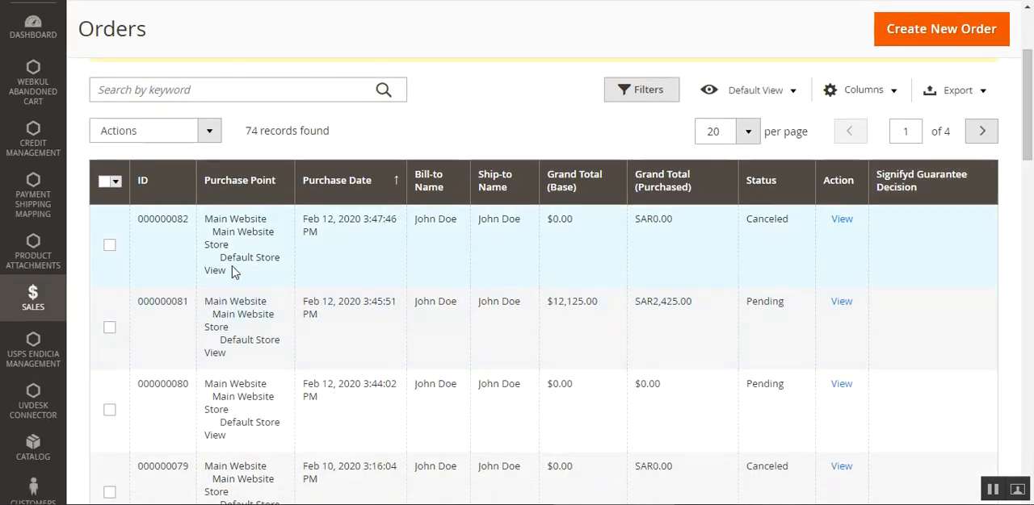
{"action": "scroll", "coordinate": [296, 361], "scroll_direction": "up", "scroll_amount": 3}
{"action": "scroll", "coordinate": [295, 353], "scroll_direction": "down", "scroll_amount": 3}
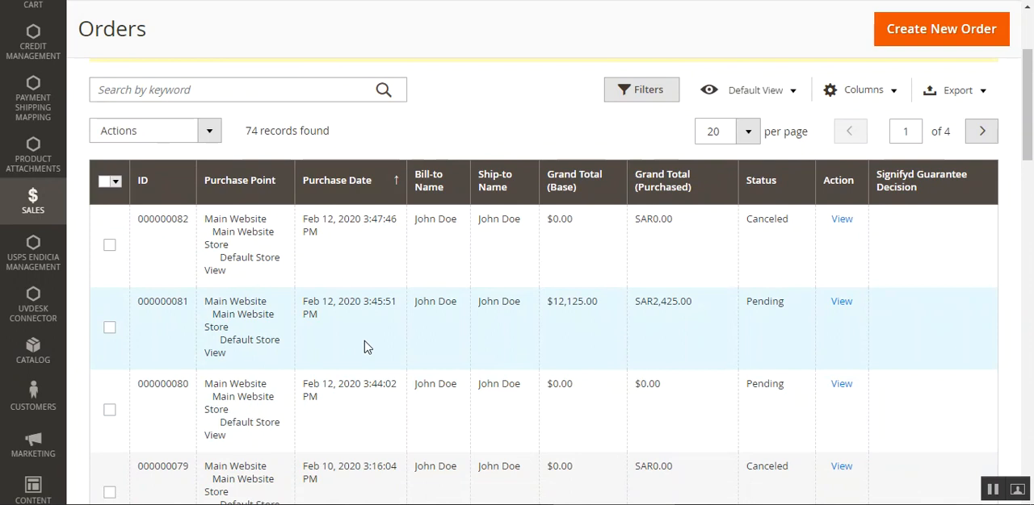
{"action": "left_click", "coordinate": [842, 305]}
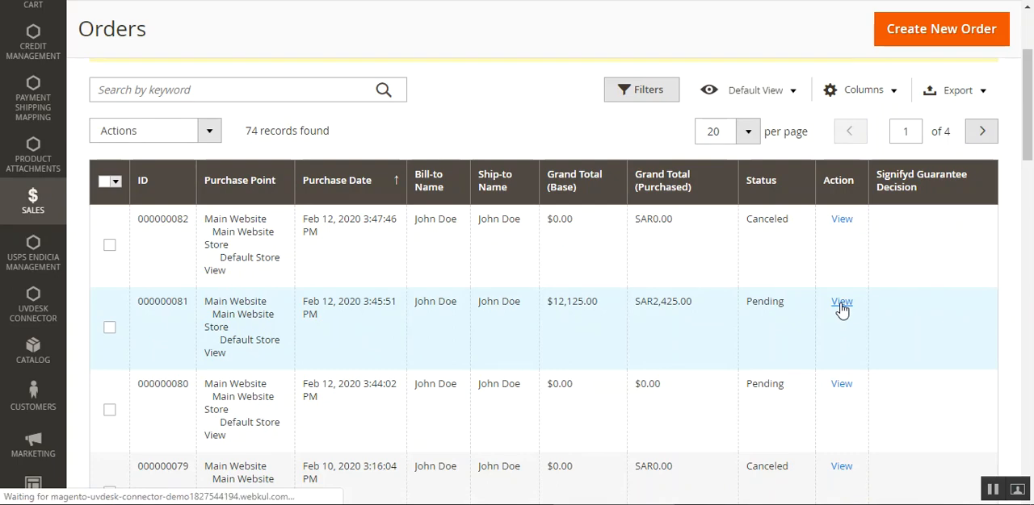
{"action": "scroll", "coordinate": [734, 342], "scroll_direction": "up", "scroll_amount": 2}
{"action": "scroll", "coordinate": [733, 341], "scroll_direction": "down", "scroll_amount": 3}
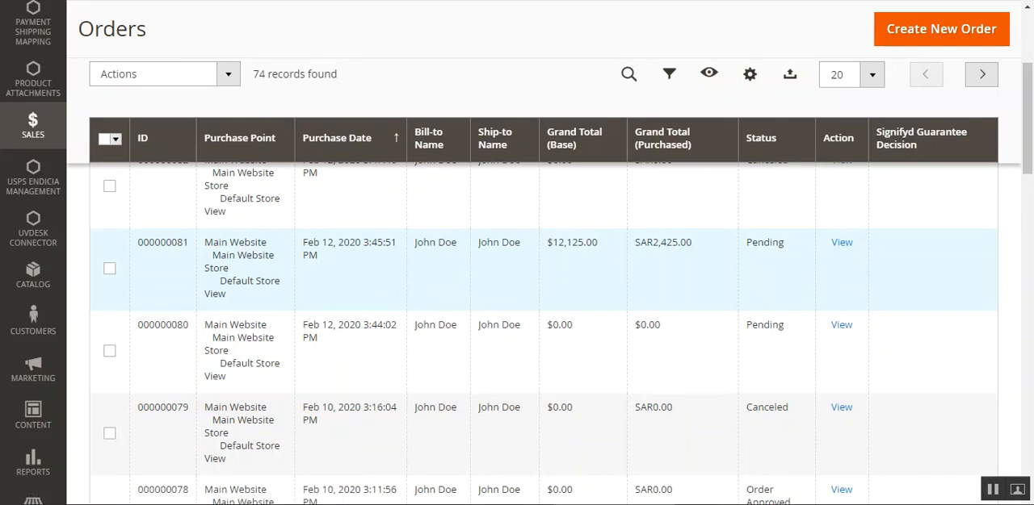
{"action": "scroll", "coordinate": [926, 385], "scroll_direction": "up", "scroll_amount": 8}
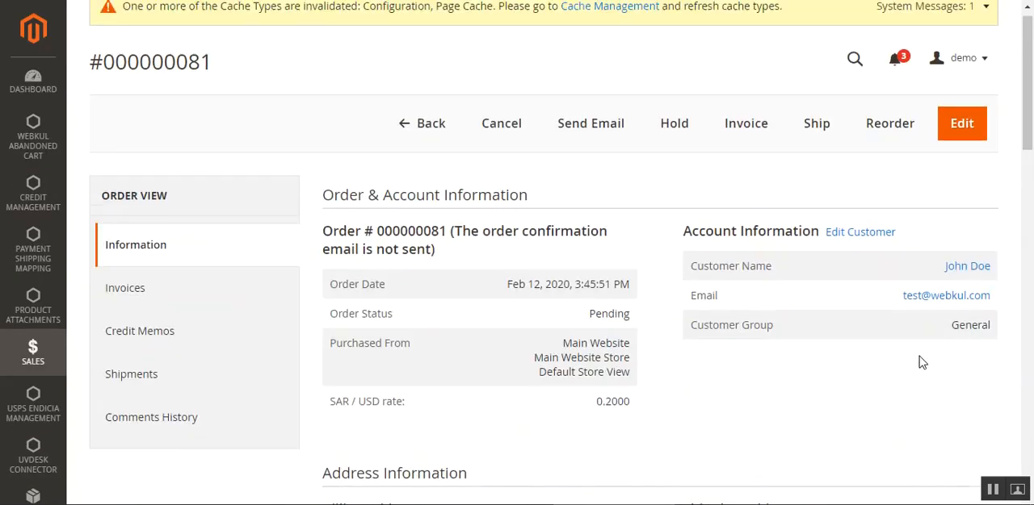
Switch to the freshly loaded parent order page and check that Items Ordered lists the products from both orders.
{"action": "scroll", "coordinate": [815, 280], "scroll_direction": "down", "scroll_amount": 2}
{"action": "scroll", "coordinate": [816, 280], "scroll_direction": "down", "scroll_amount": 10}
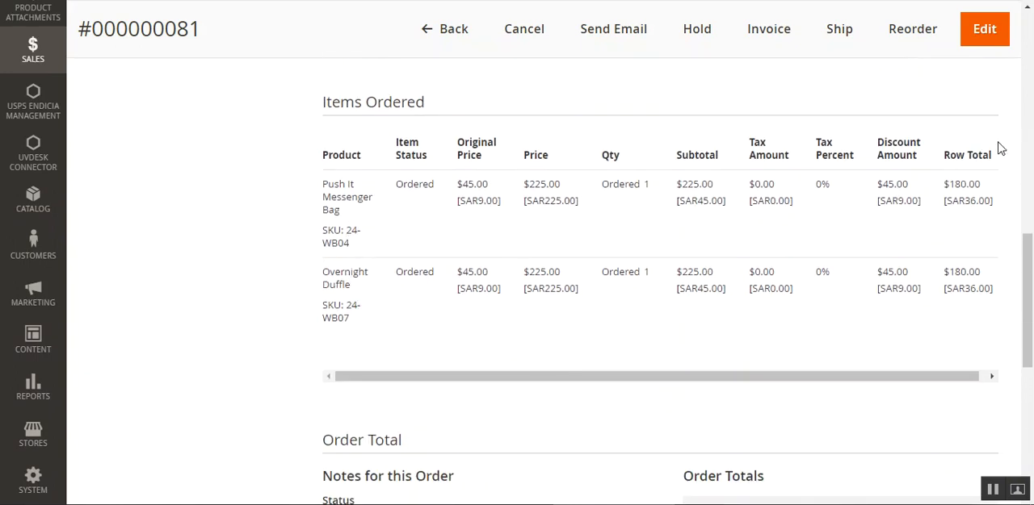
{"action": "key", "text": "ctrl+Tab"}
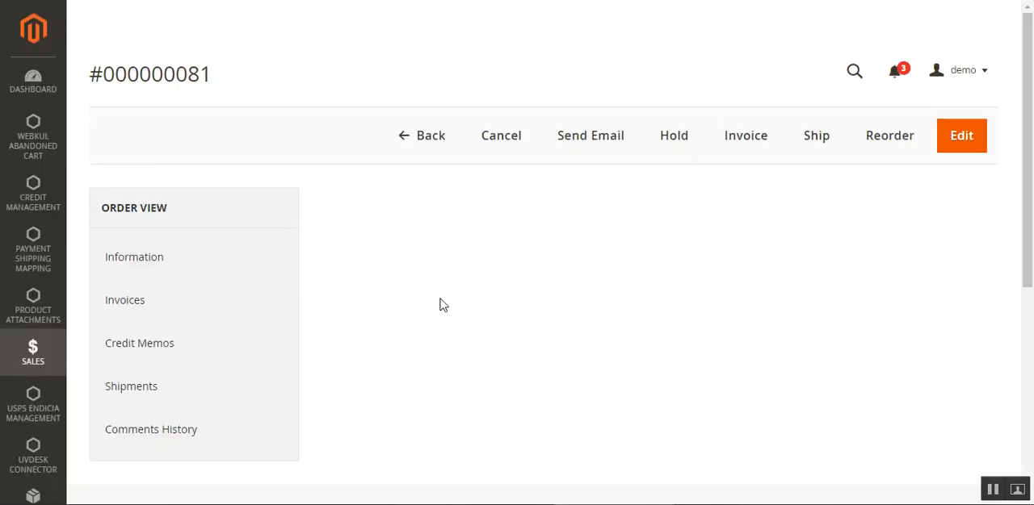
{"action": "left_click_drag", "start_coordinate": [1030, 79], "coordinate": [1030, 300]}
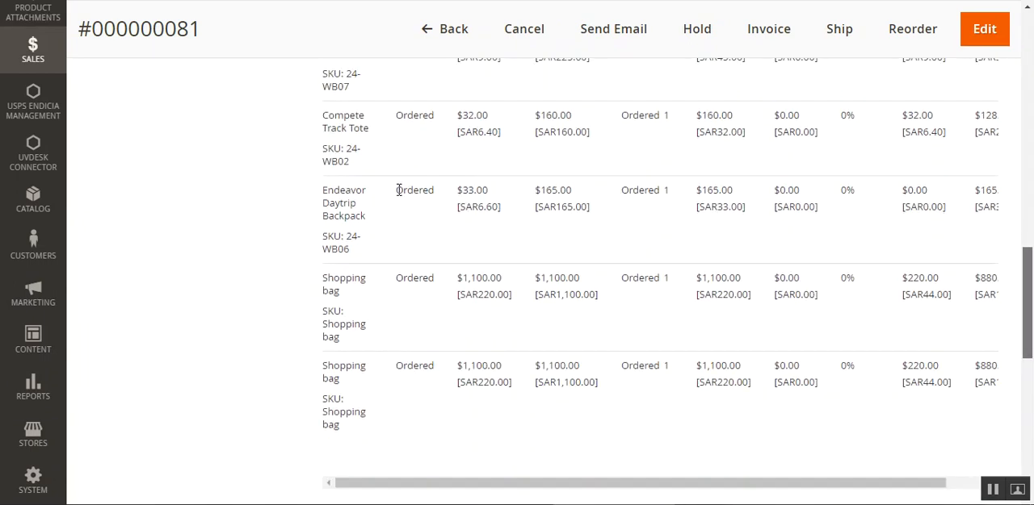
{"action": "scroll", "coordinate": [343, 223], "scroll_direction": "up", "scroll_amount": 3}
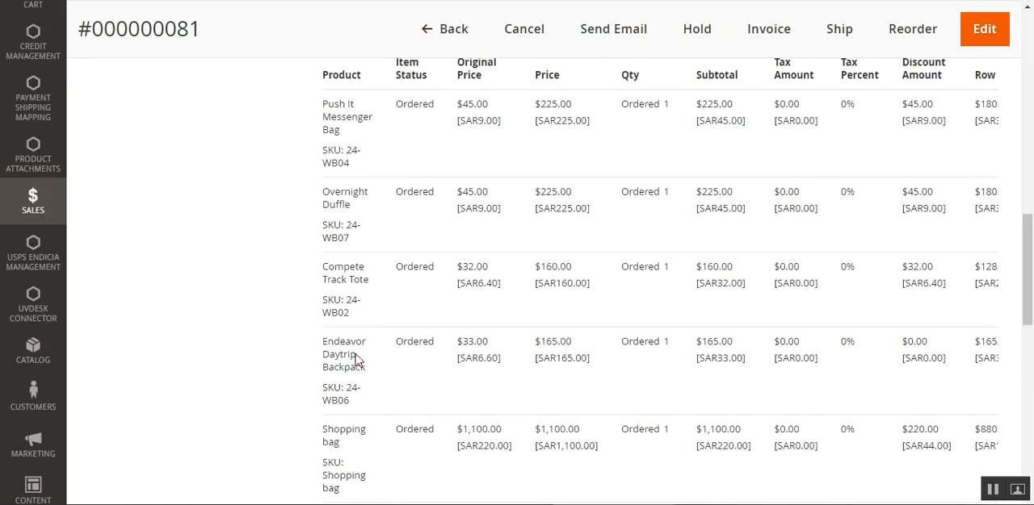
{"action": "double_click", "coordinate": [353, 279]}
{"action": "double_click", "coordinate": [329, 192]}
{"action": "double_click", "coordinate": [339, 123]}
{"action": "left_click", "coordinate": [342, 103]}
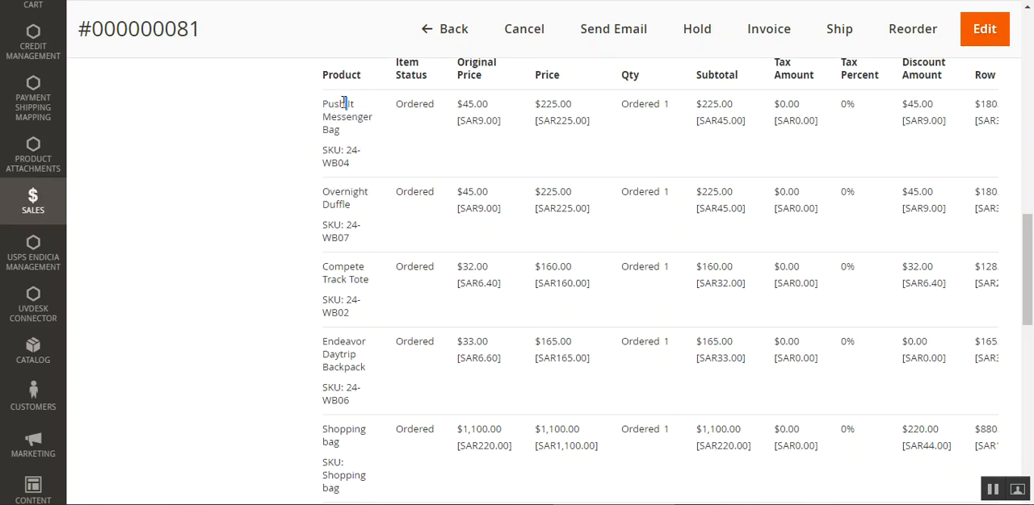